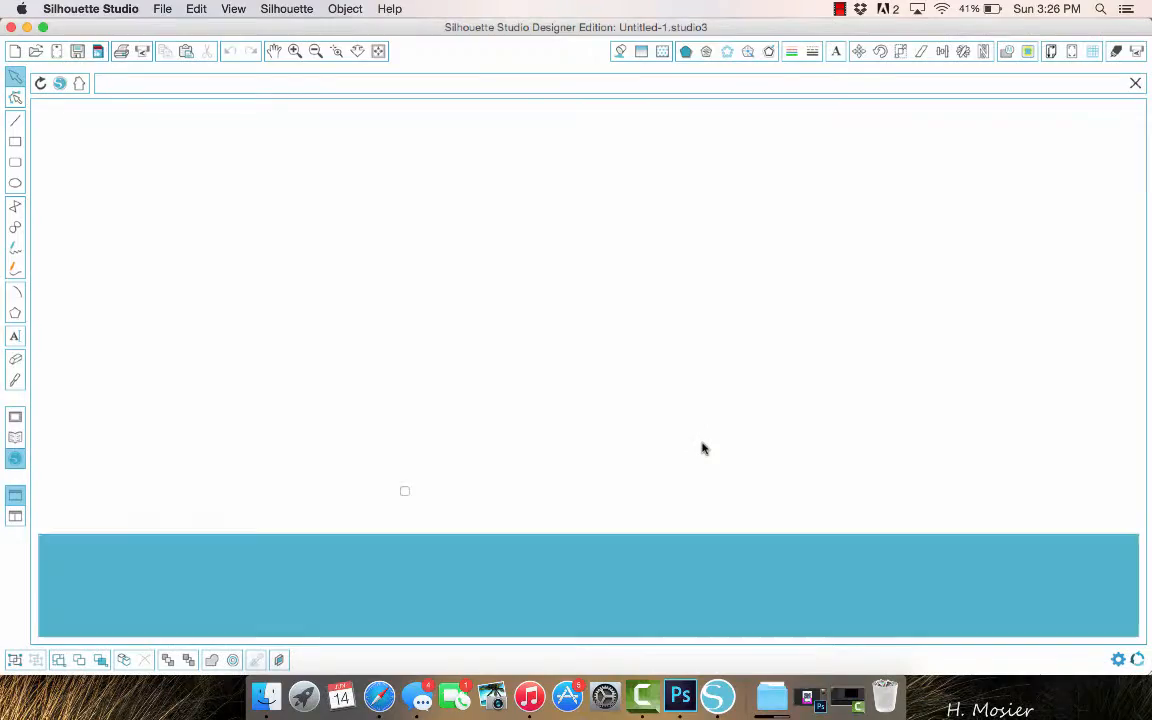
Step: Open the design workspace and set the page size to Letter, 8.5 x 11 in
left_click(517, 283)
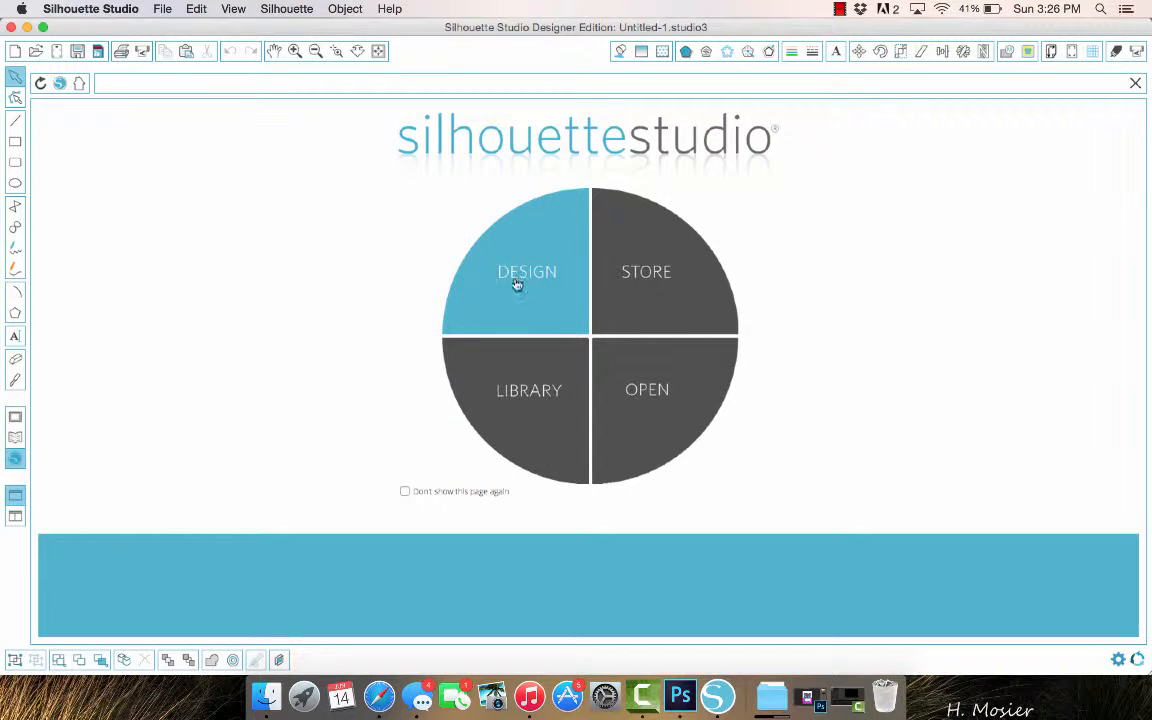
left_click(537, 294)
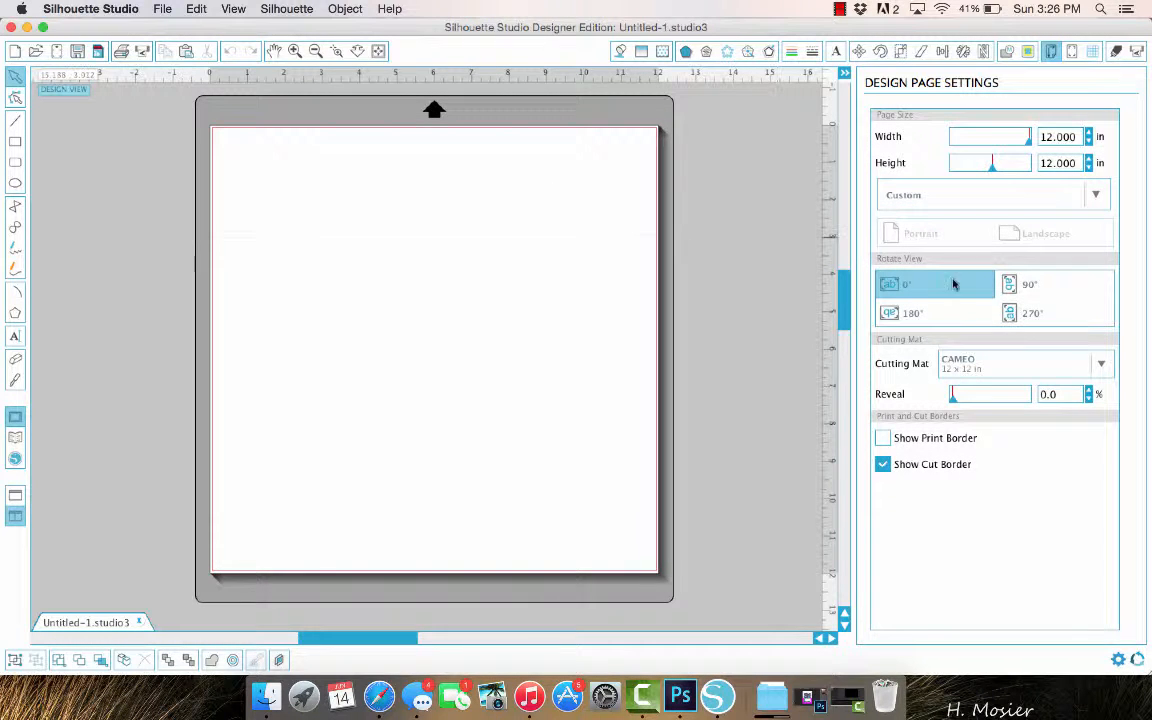
left_click(1054, 200)
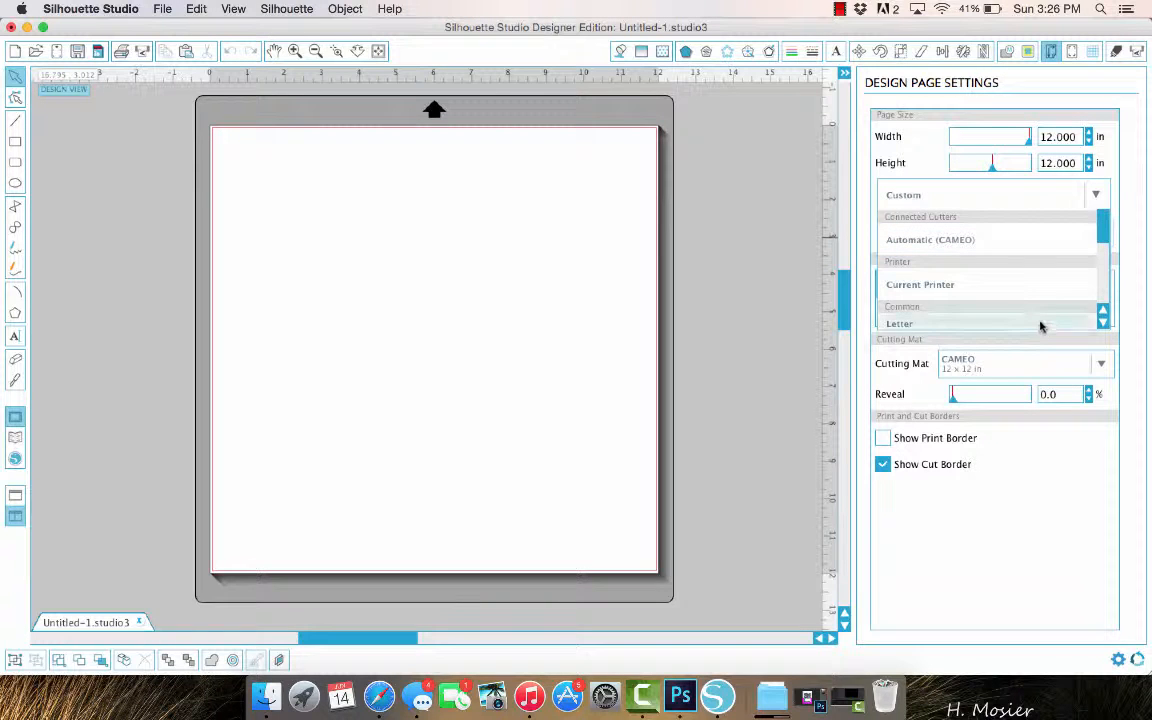
left_click(1040, 321)
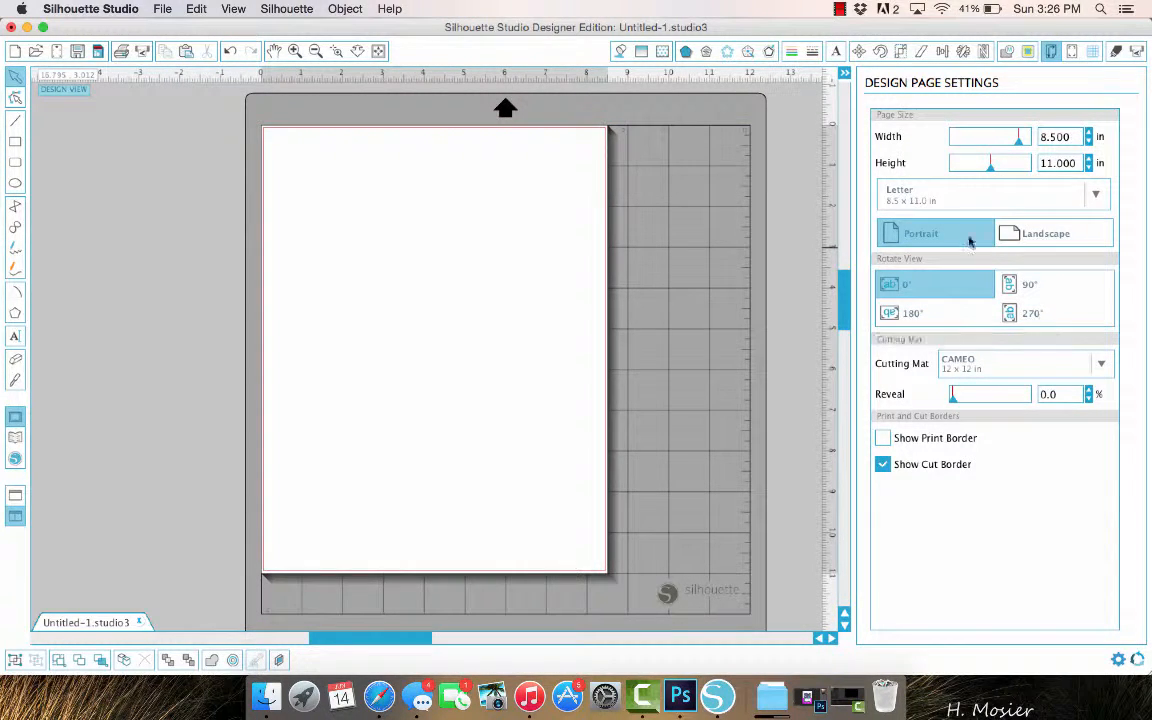
Step: Switch to Finder by minimizing the design window and open the kelleighr_patterncuts_PNG folder
left_click(26, 27)
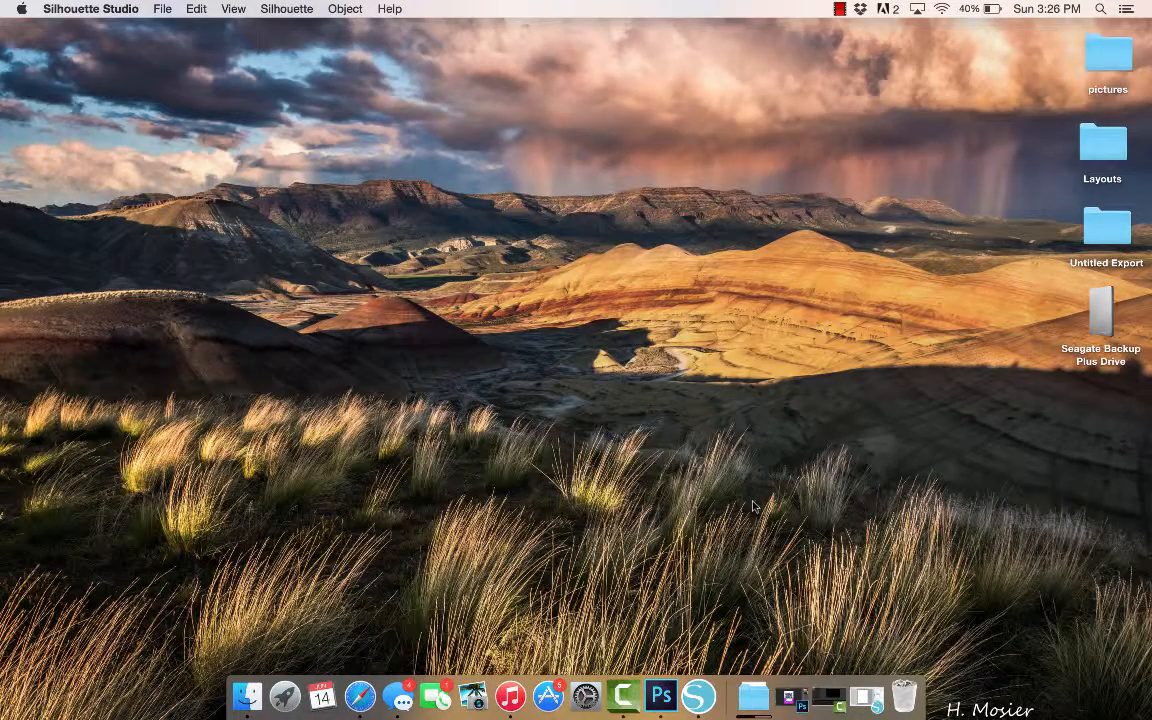
left_click(753, 697)
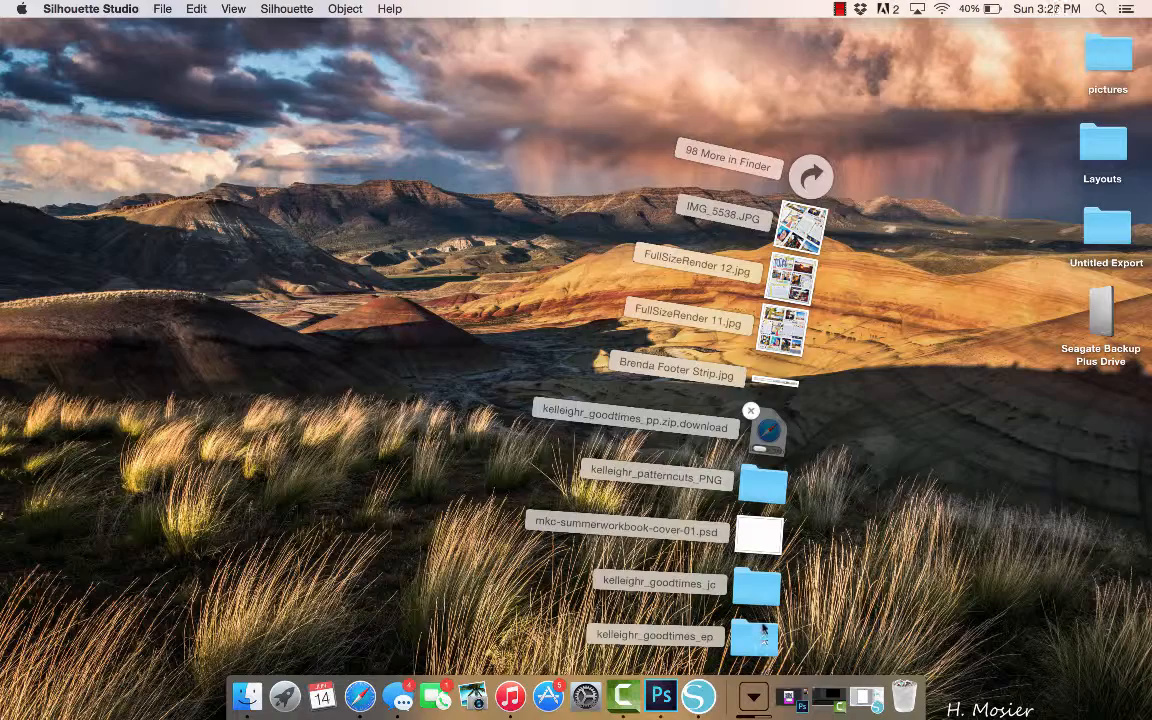
left_click(762, 484)
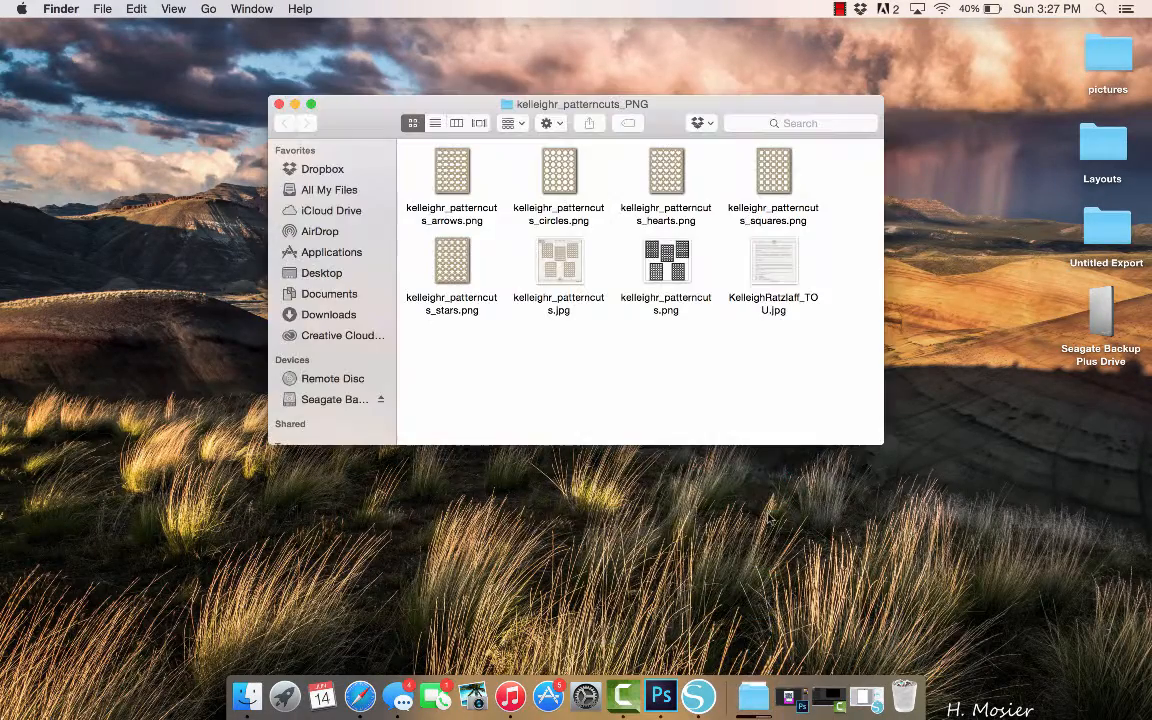
left_click_drag(620, 100, 506, 75)
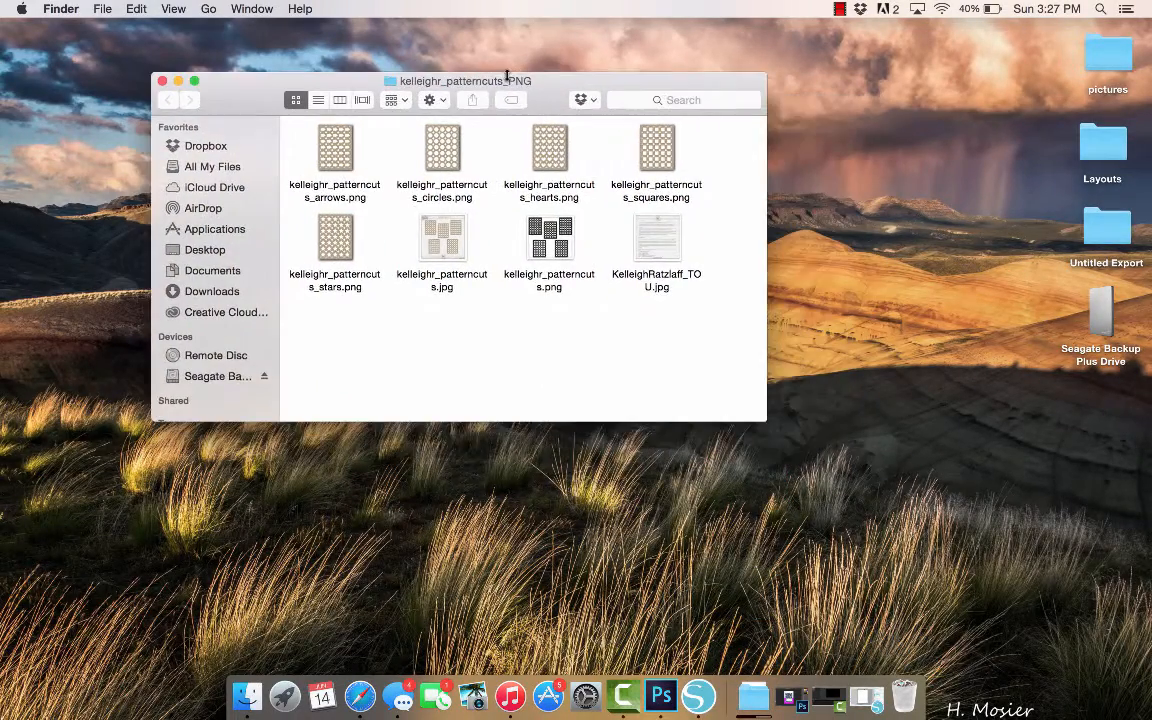
Step: Preview the arrows, circles, hearts, squares and stars pattern PNG files one after another, closing each preview
double_click(321, 152)
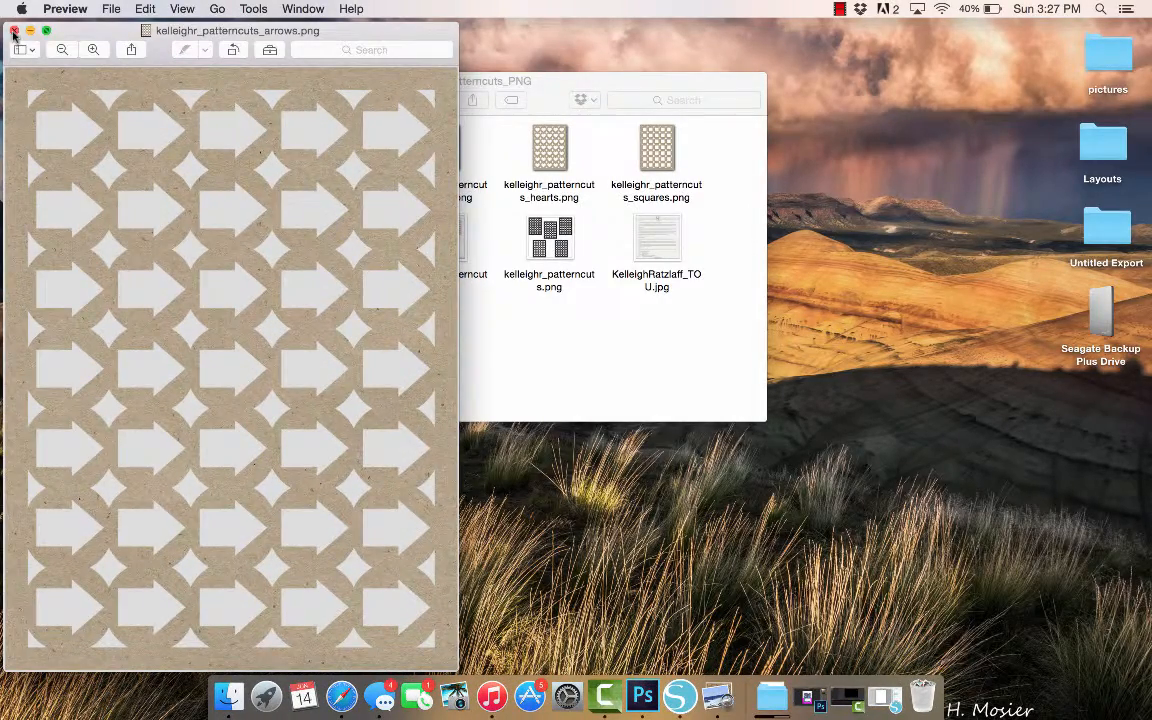
left_click(14, 31)
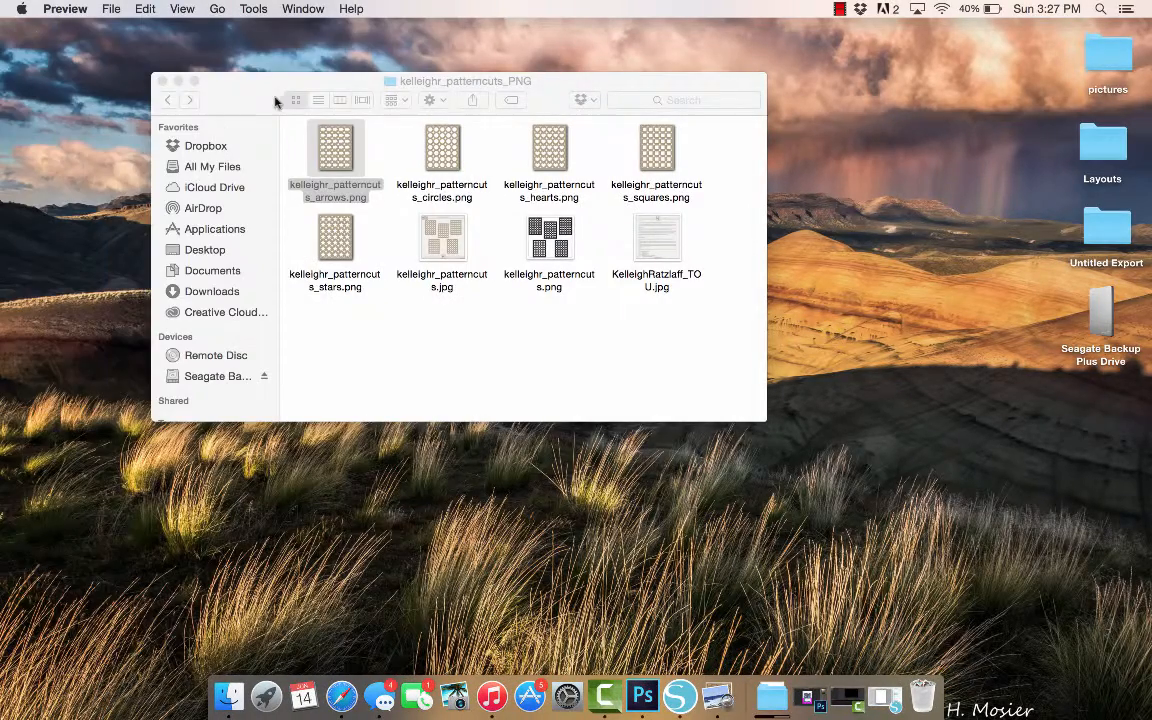
double_click(430, 147)
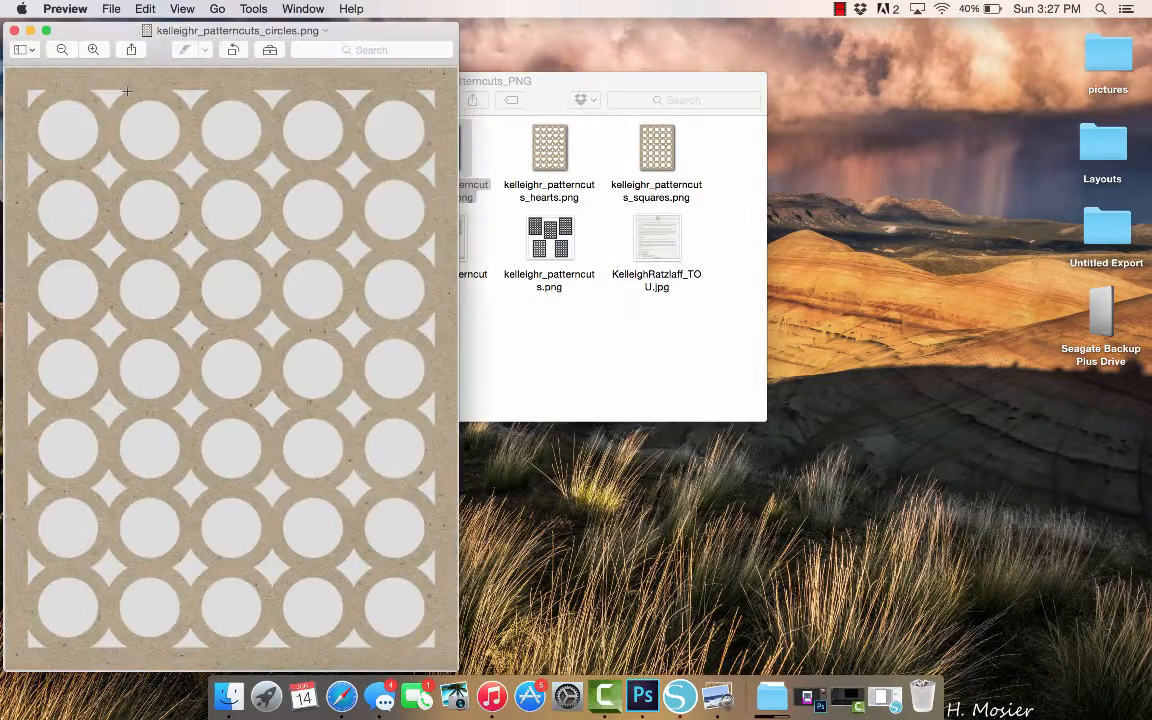
left_click(14, 31)
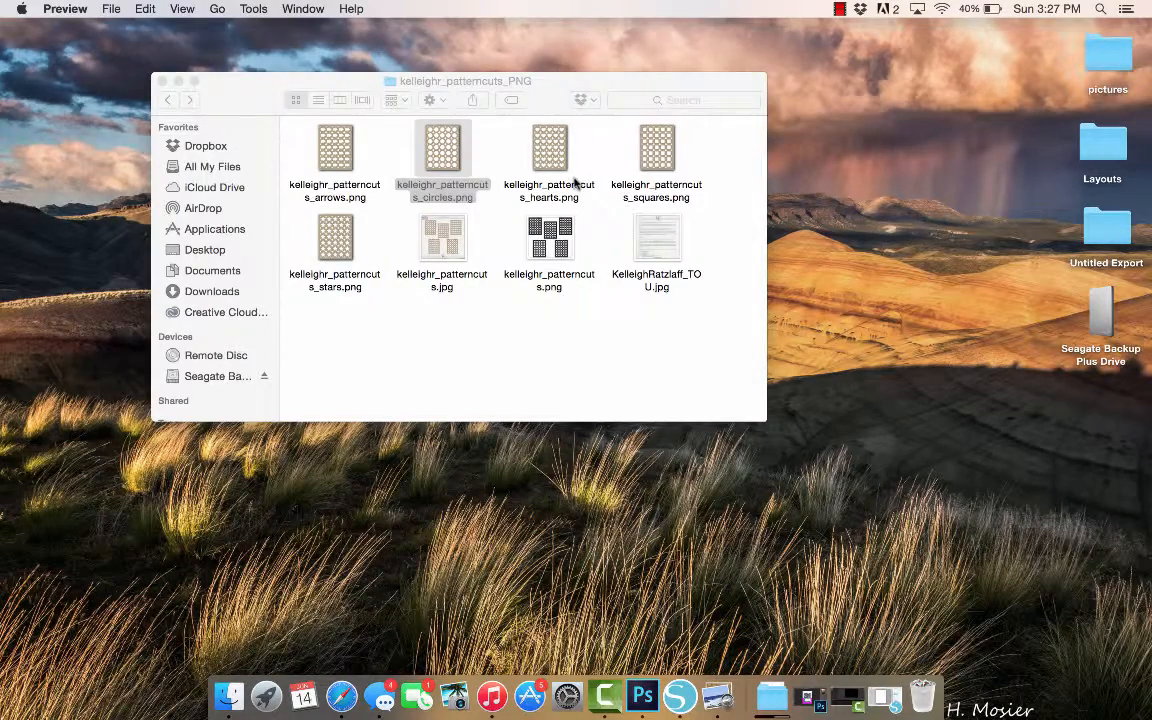
double_click(549, 146)
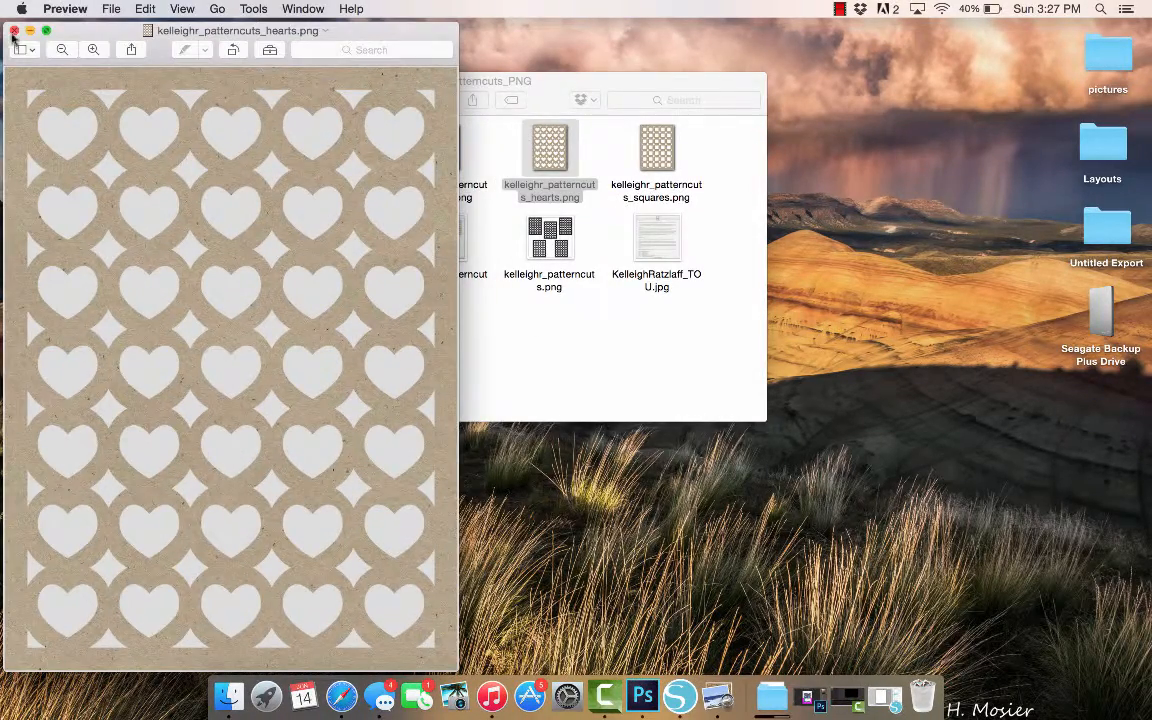
left_click(14, 31)
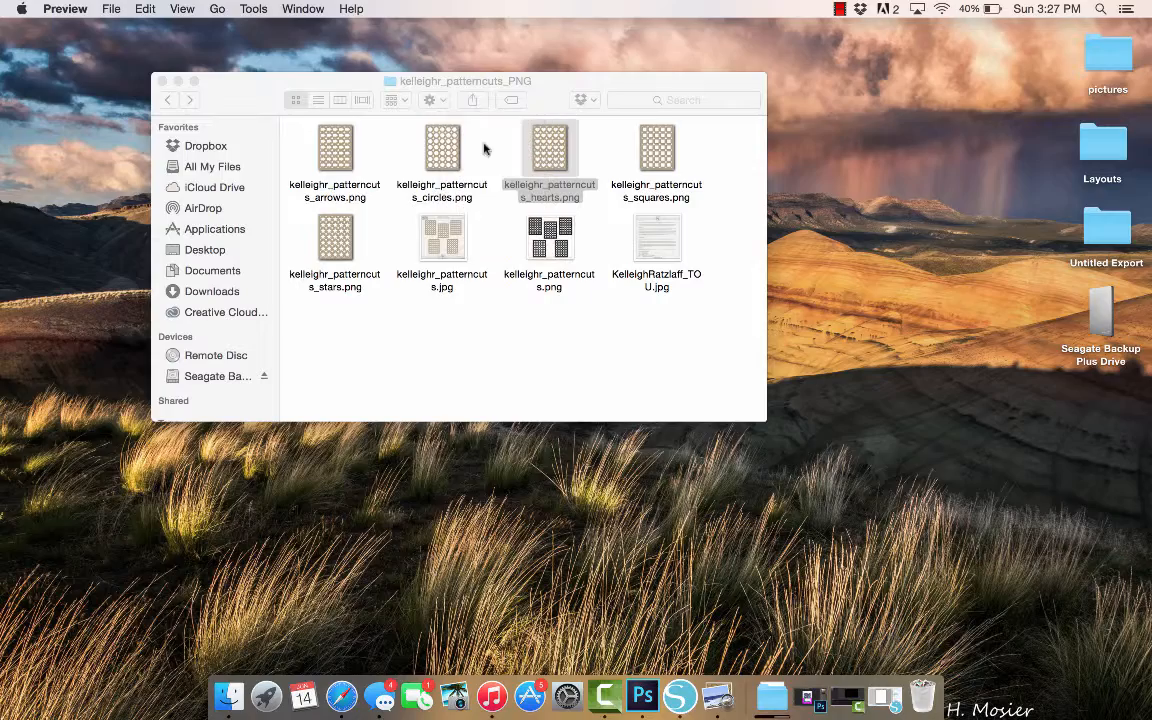
double_click(658, 150)
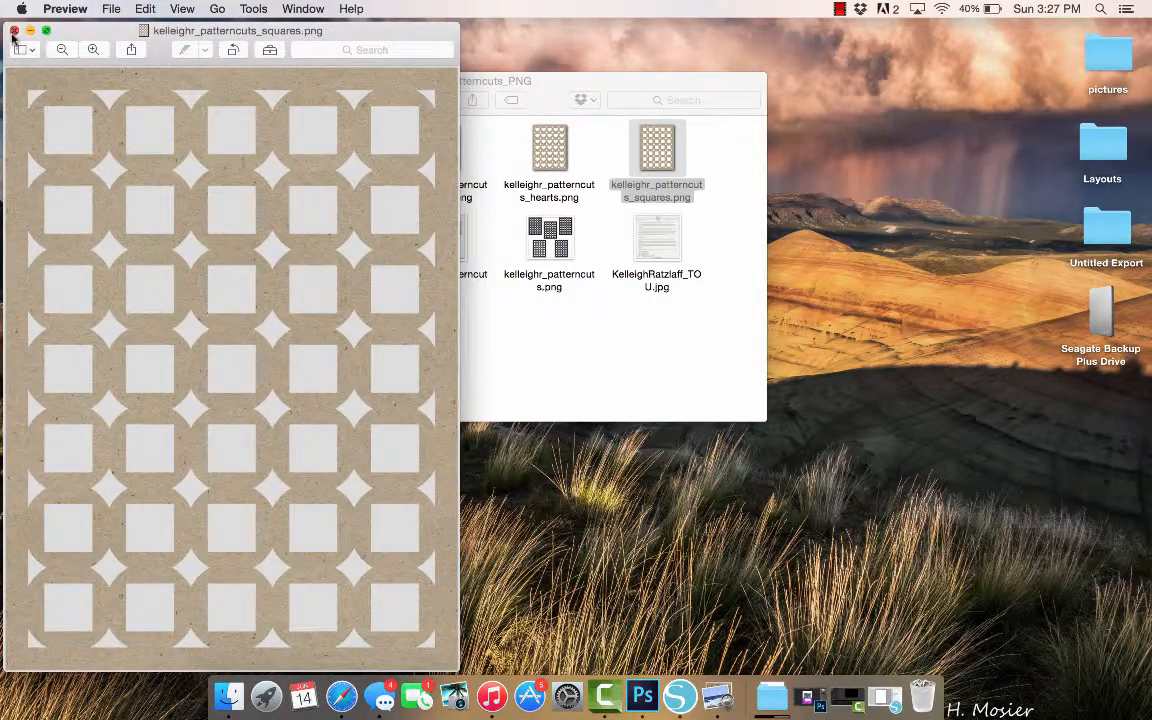
left_click(14, 31)
double_click(323, 225)
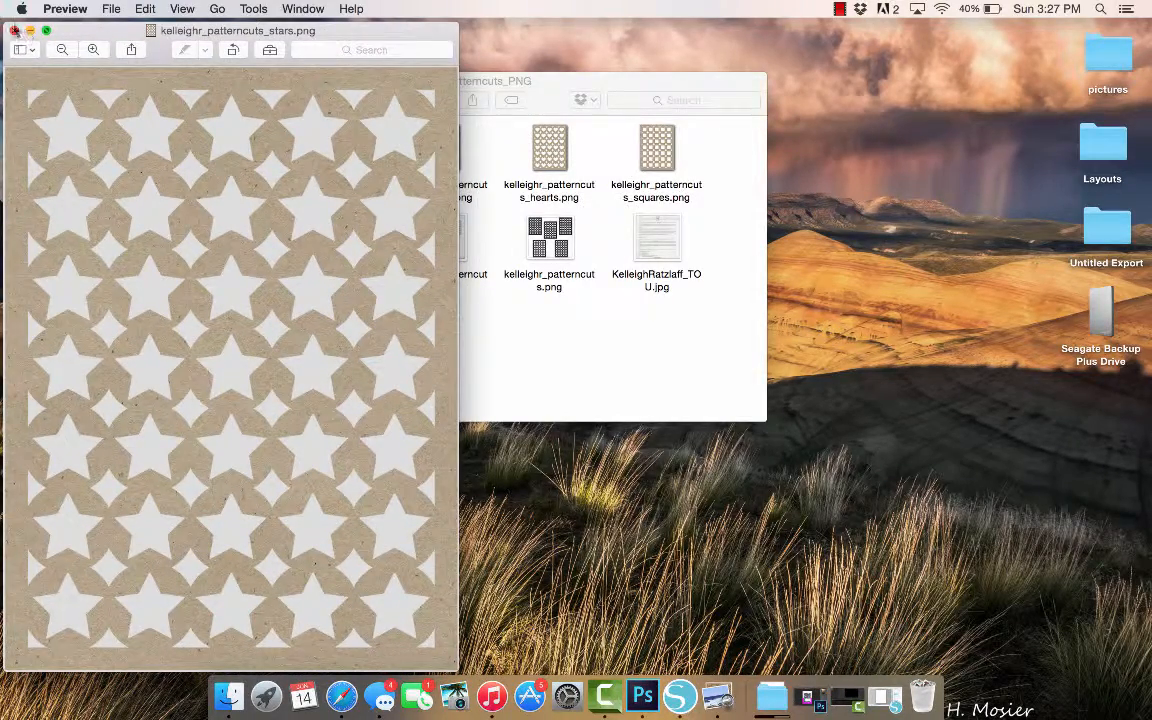
left_click(14, 31)
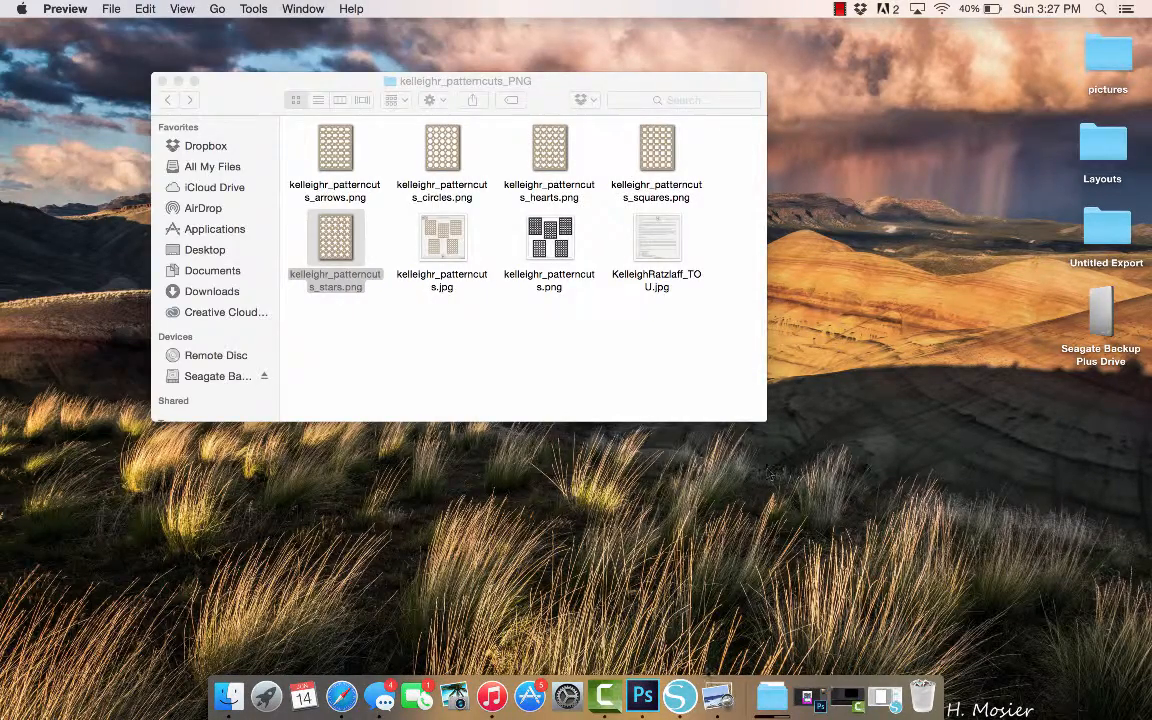
Step: Return to Silhouette Studio and place kelleighr_patterncuts_stars.png from the Finder folder onto the page, then minimize the folder window
left_click(680, 695)
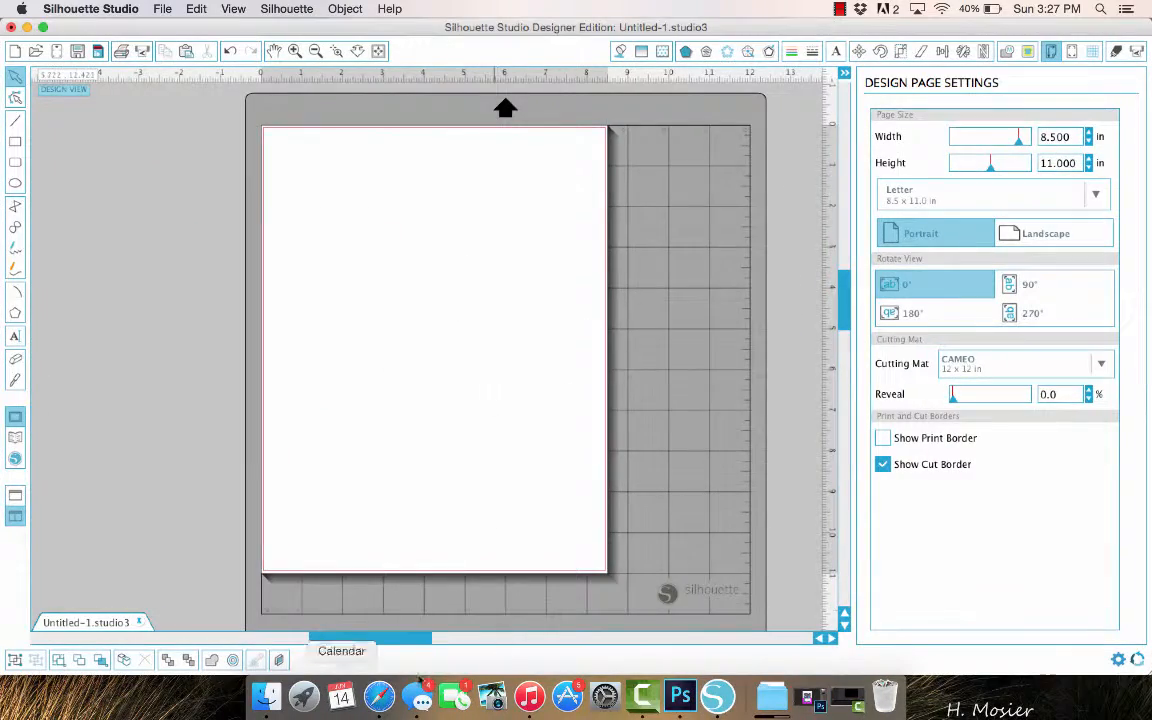
left_click(266, 695)
left_click_drag(424, 80, 130, 67)
left_click_drag(45, 220, 481, 483)
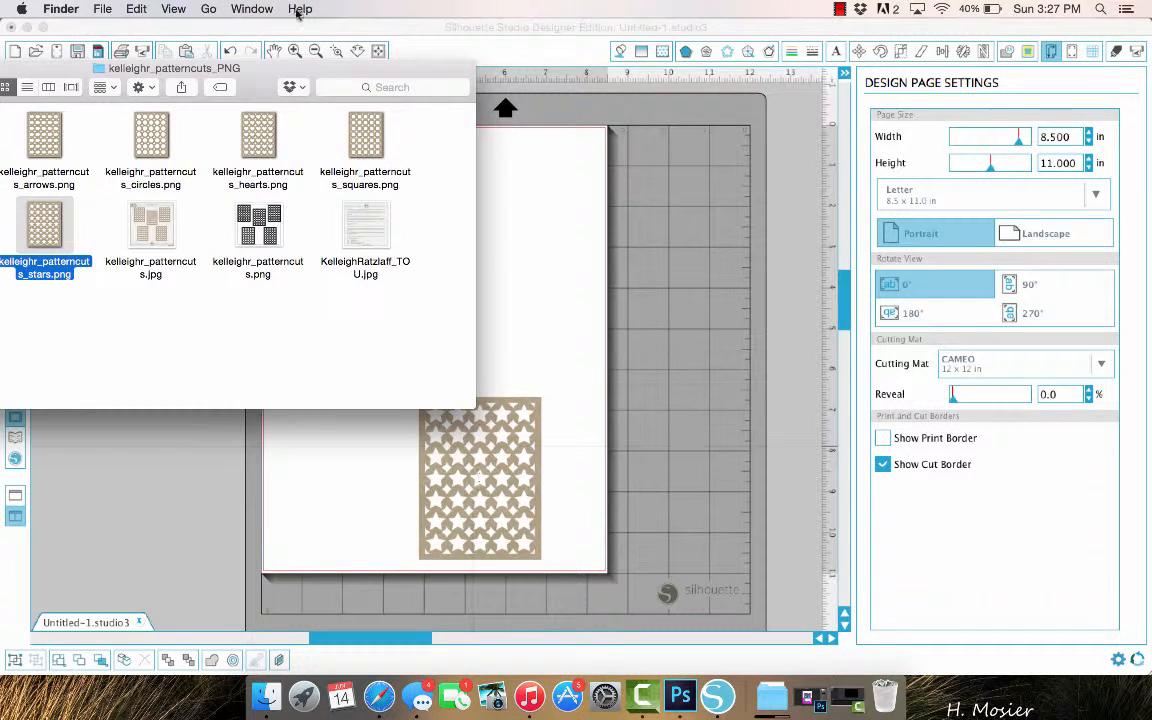
left_click_drag(28, 66, 245, 64)
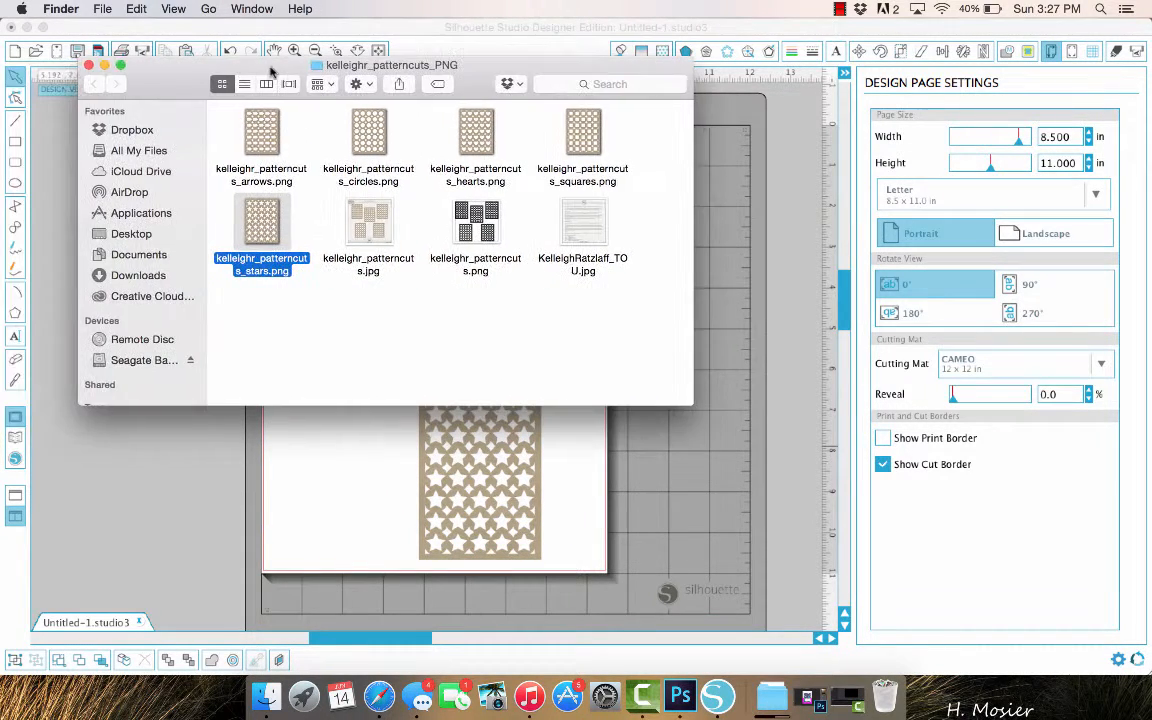
left_click(104, 65)
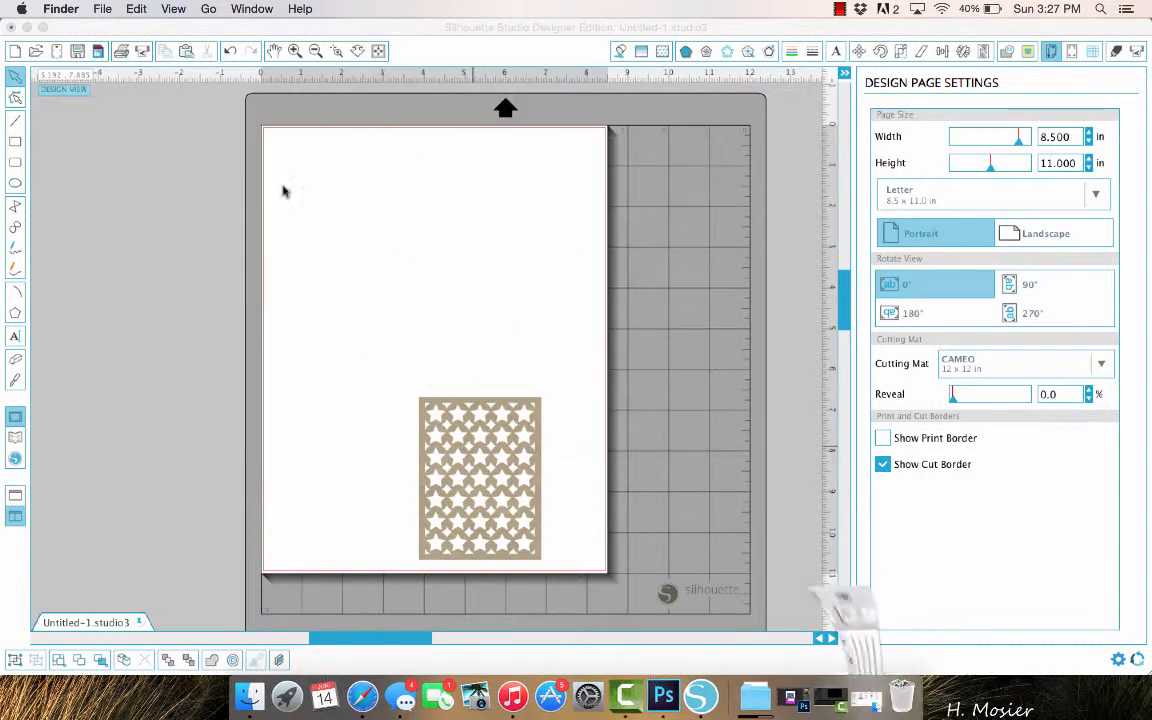
Step: Move the star pattern image to the upper part of the page and deselect it
left_click(508, 452)
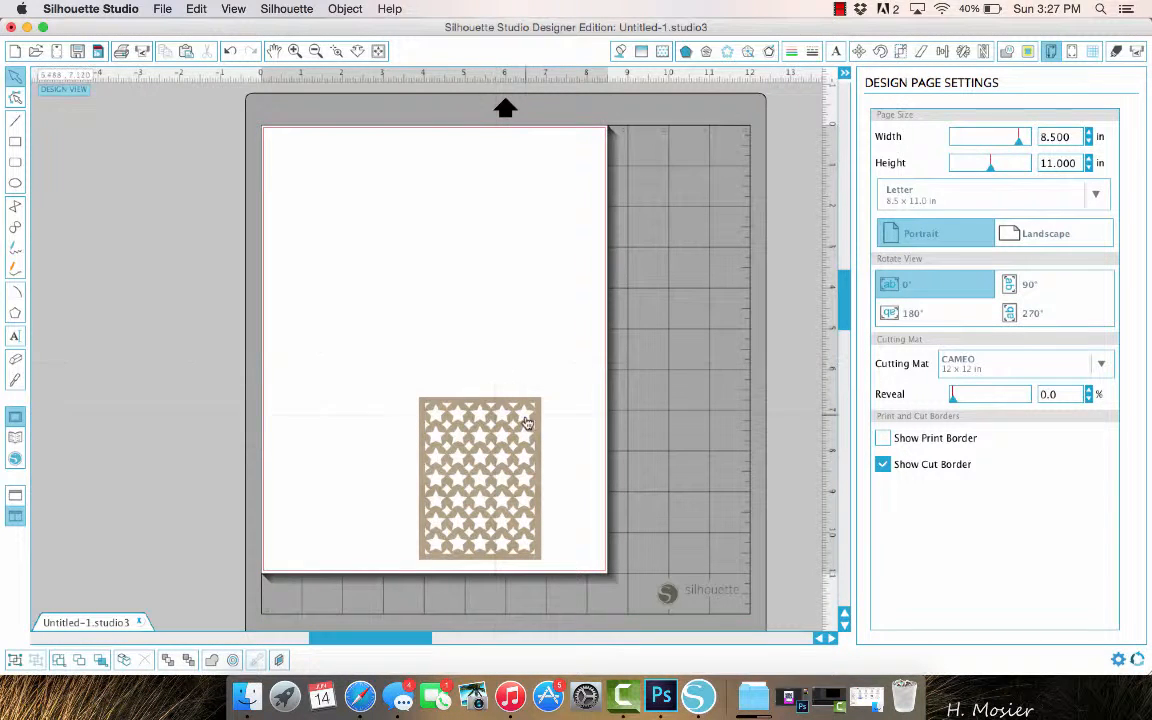
left_click_drag(527, 409, 465, 196)
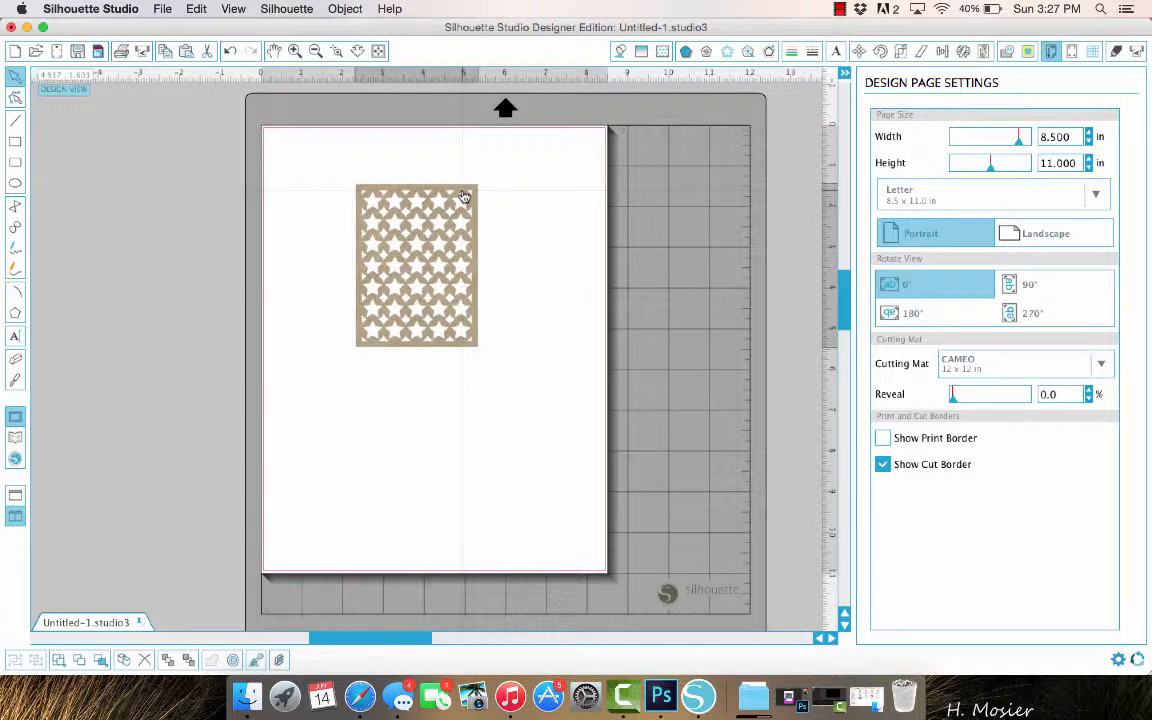
left_click(464, 196)
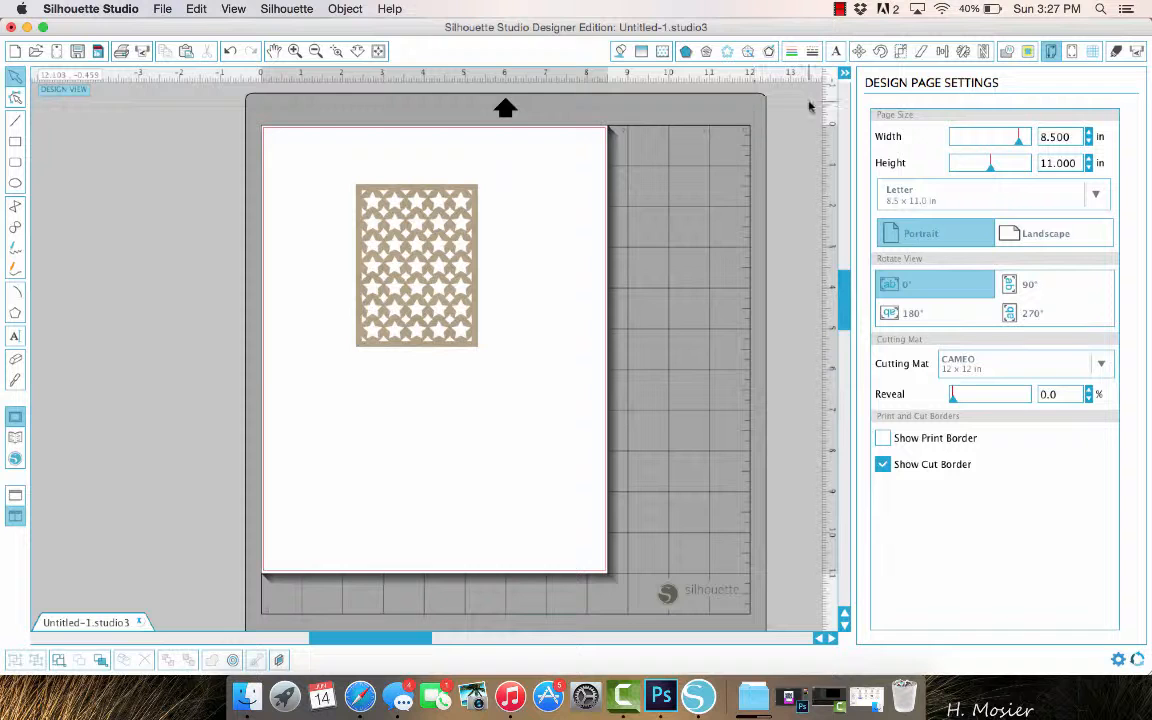
Step: Start the Trace tool and select a trace area of about 4.7 x 5.8 in around the whole star image
left_click(1028, 52)
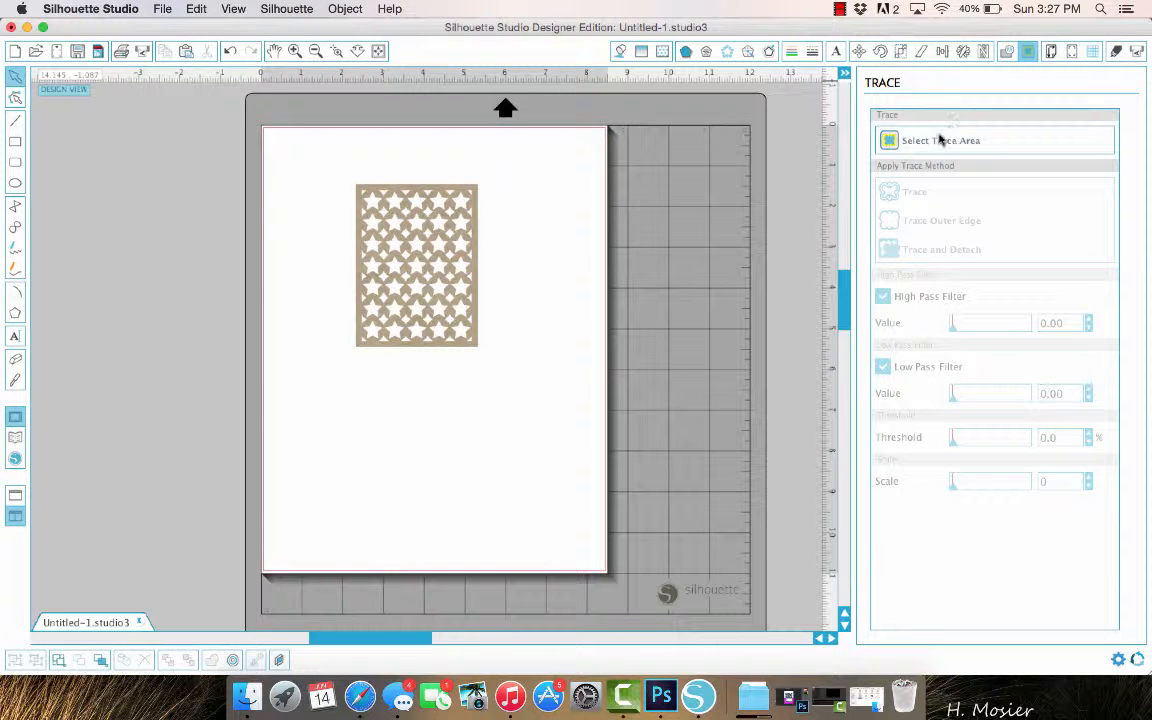
left_click(933, 144)
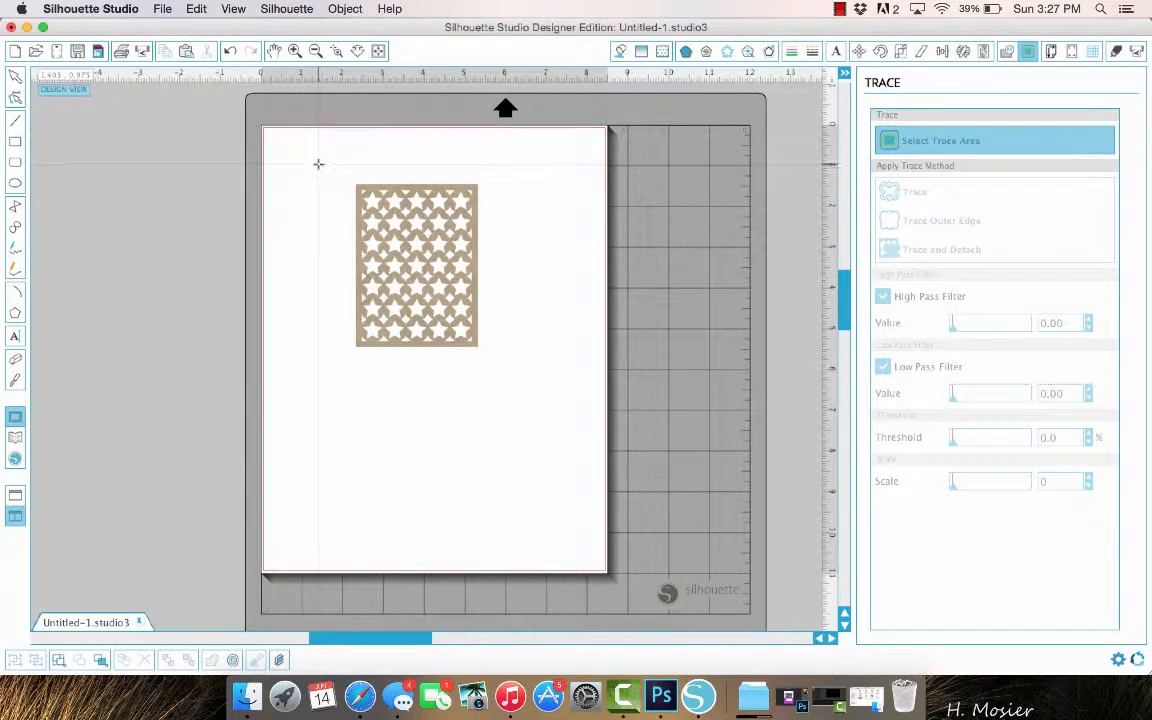
mouse_move(318, 164)
left_mouse_down()
mouse_move(440, 334)
mouse_move(555, 396)
mouse_move(509, 399)
left_mouse_up()
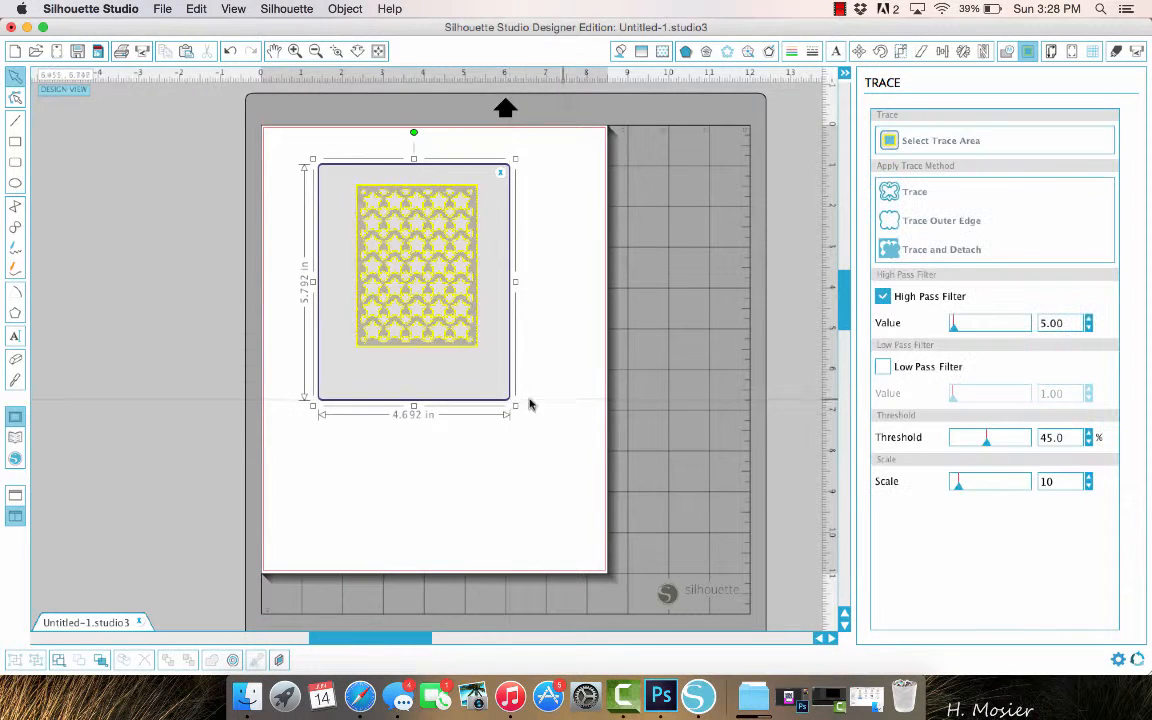
Step: Disable the High Pass Filter, set the threshold to 100% and trace the star pattern with the standard Trace method
left_click(883, 297)
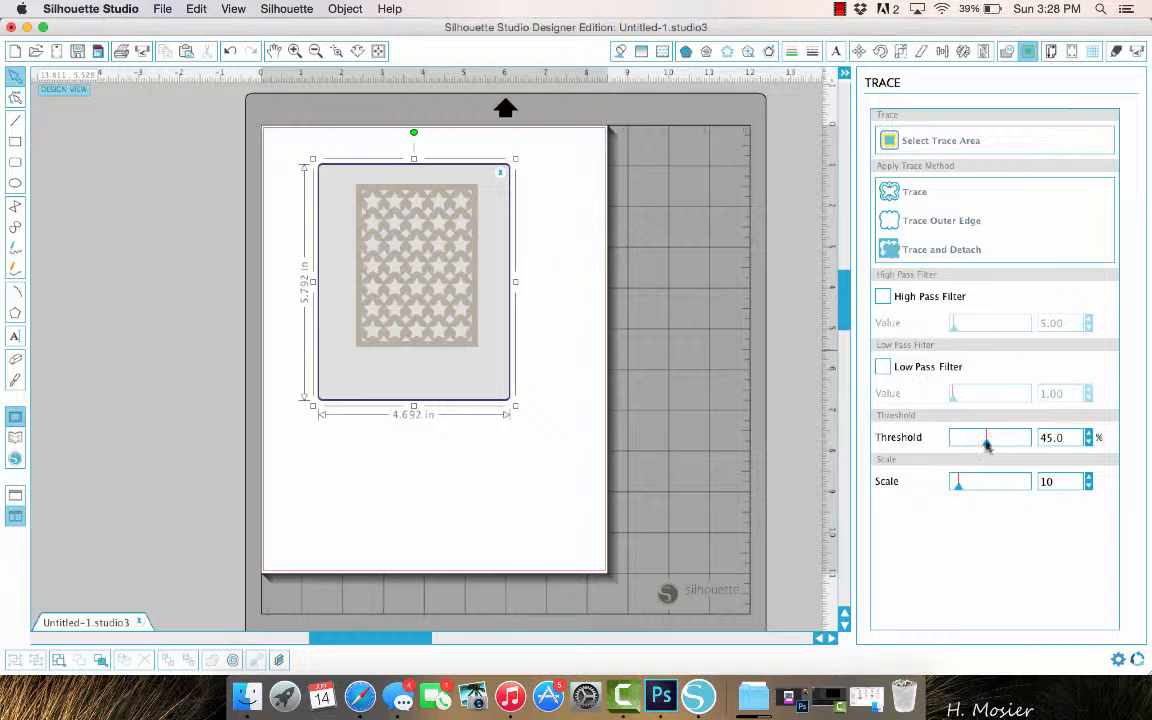
left_click_drag(986, 445, 1076, 445)
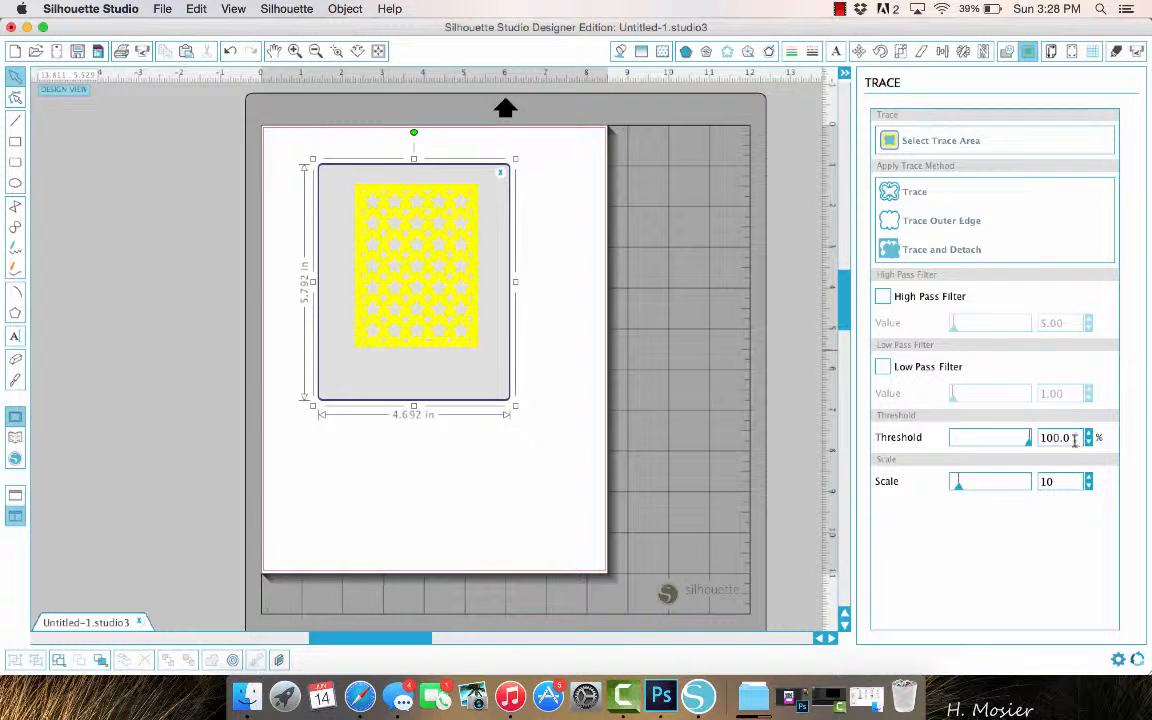
left_click(890, 191)
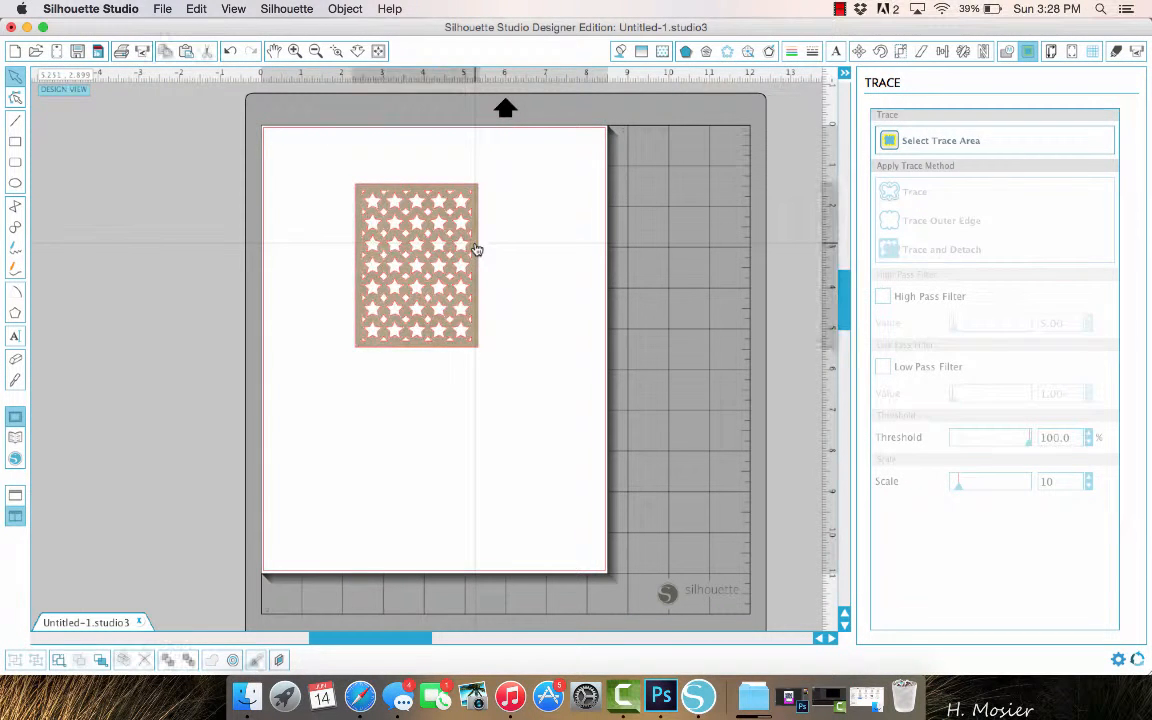
left_click_drag(476, 249, 607, 283)
left_click(608, 283)
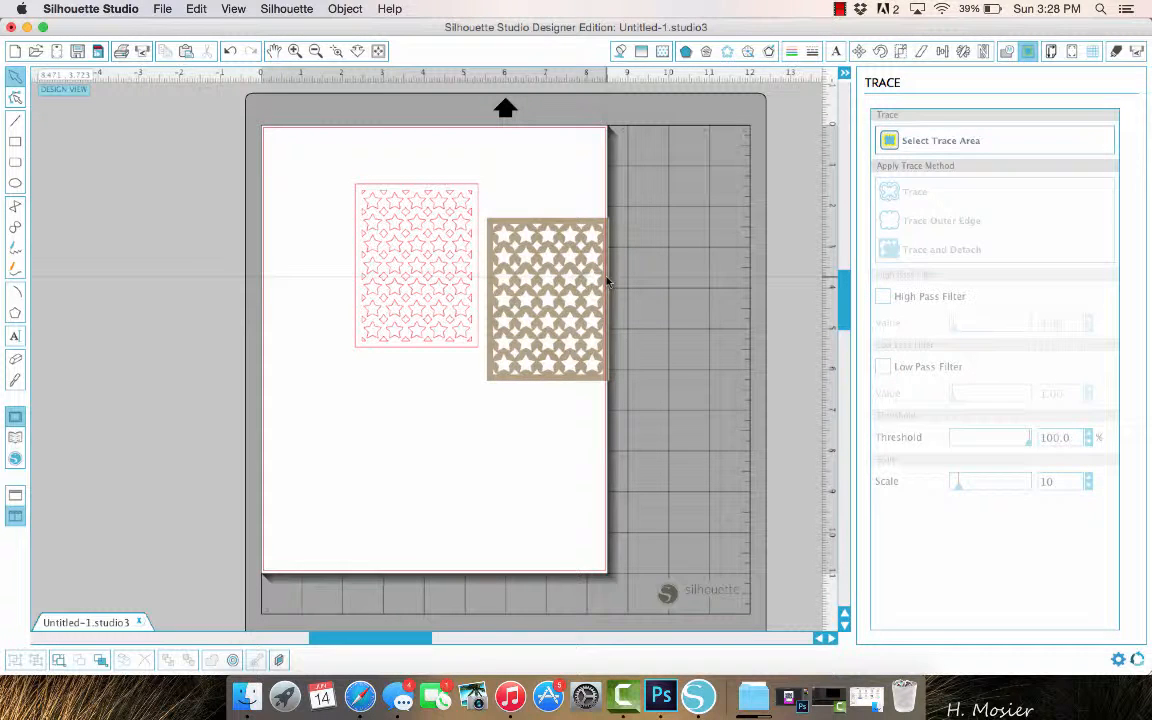
key("super+z")
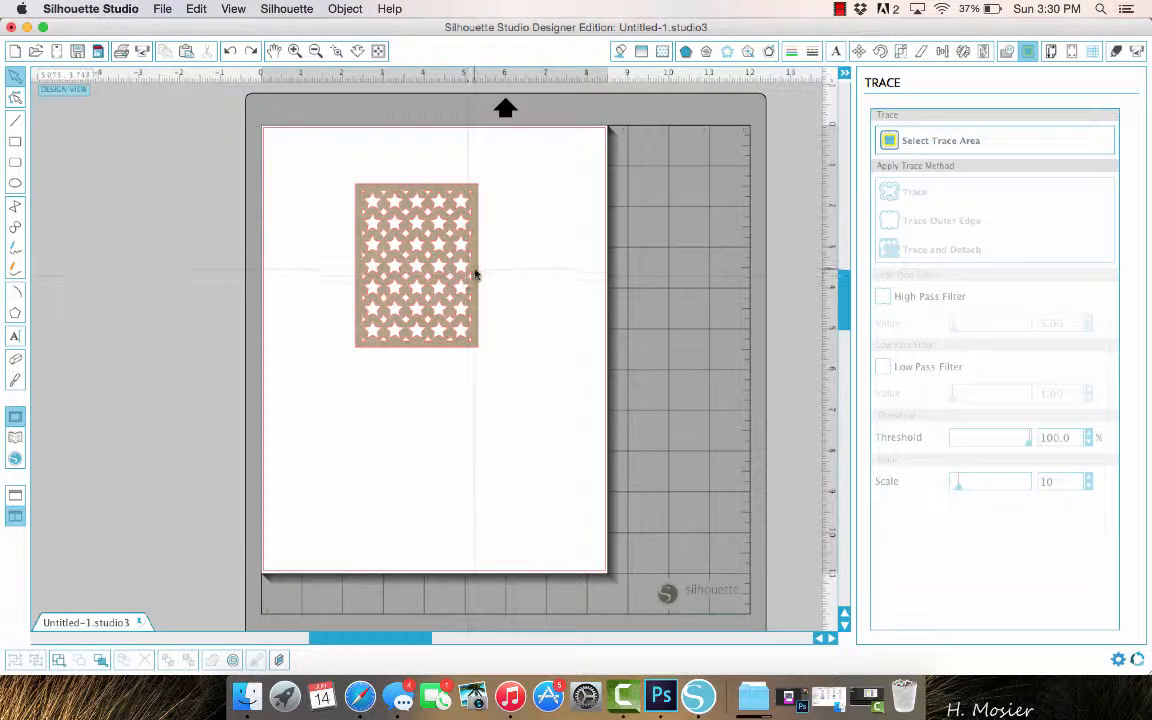
Step: Move the original star image off its traced cut lines and delete the image
left_click(474, 270)
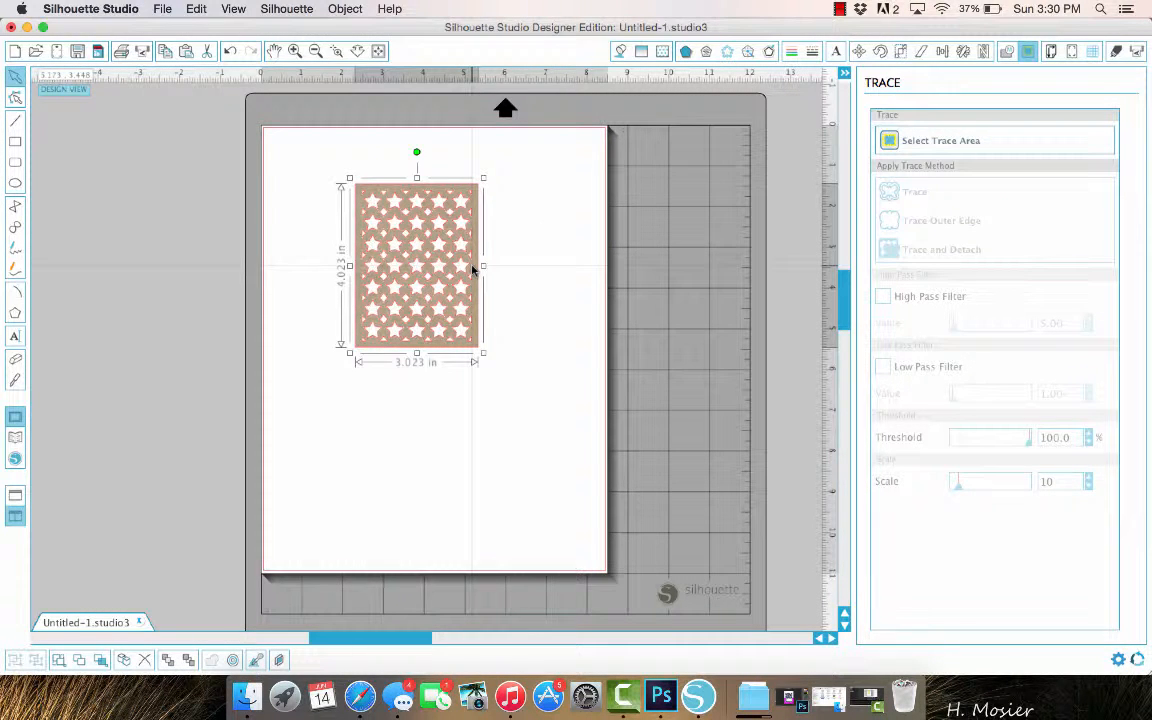
left_click_drag(474, 270, 624, 268)
right_click(624, 268)
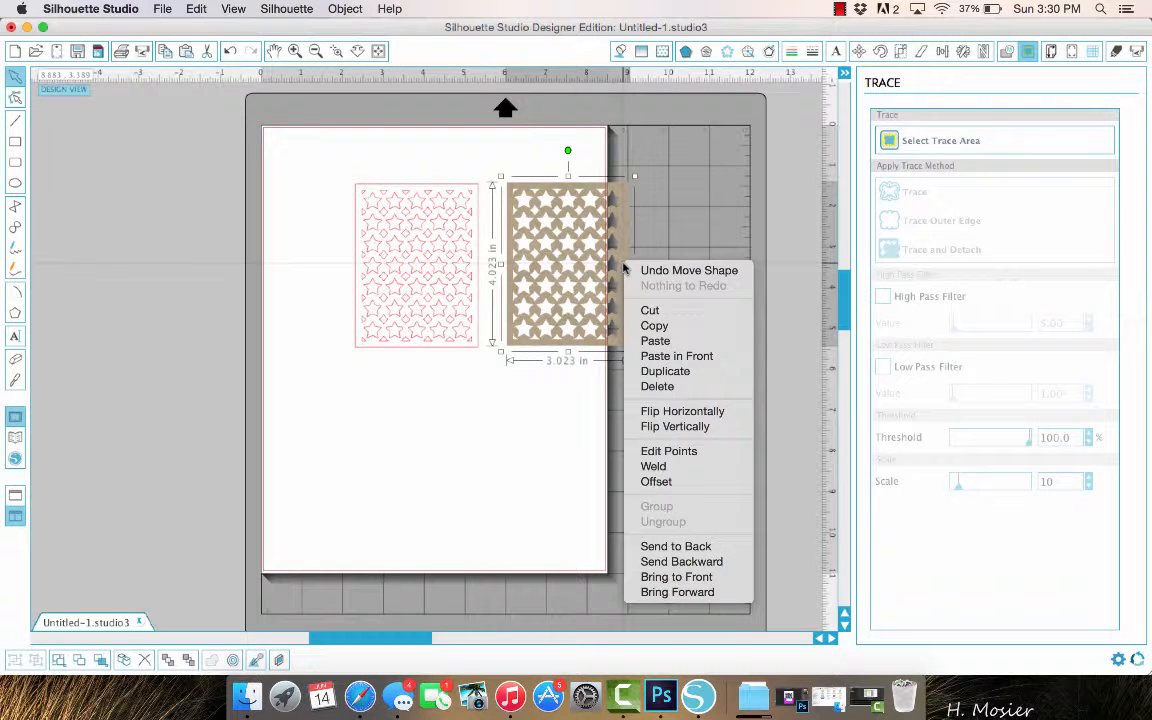
left_click(662, 397)
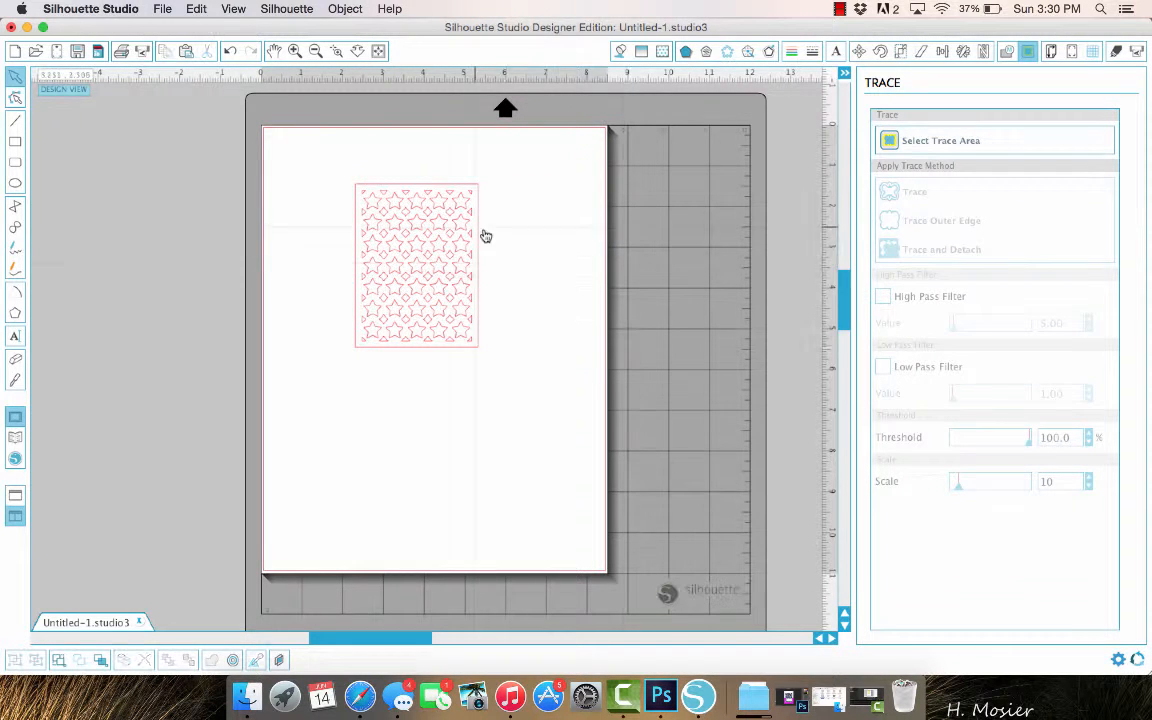
Step: Move the star cut lines to the page's upper-left corner and place kelleighr_patterncuts_circles.png from the kelleighr_patterncuts_PNG folder onto the page
mouse_move(470, 267)
left_mouse_down()
mouse_move(437, 247)
mouse_move(419, 272)
mouse_move(399, 230)
left_mouse_up()
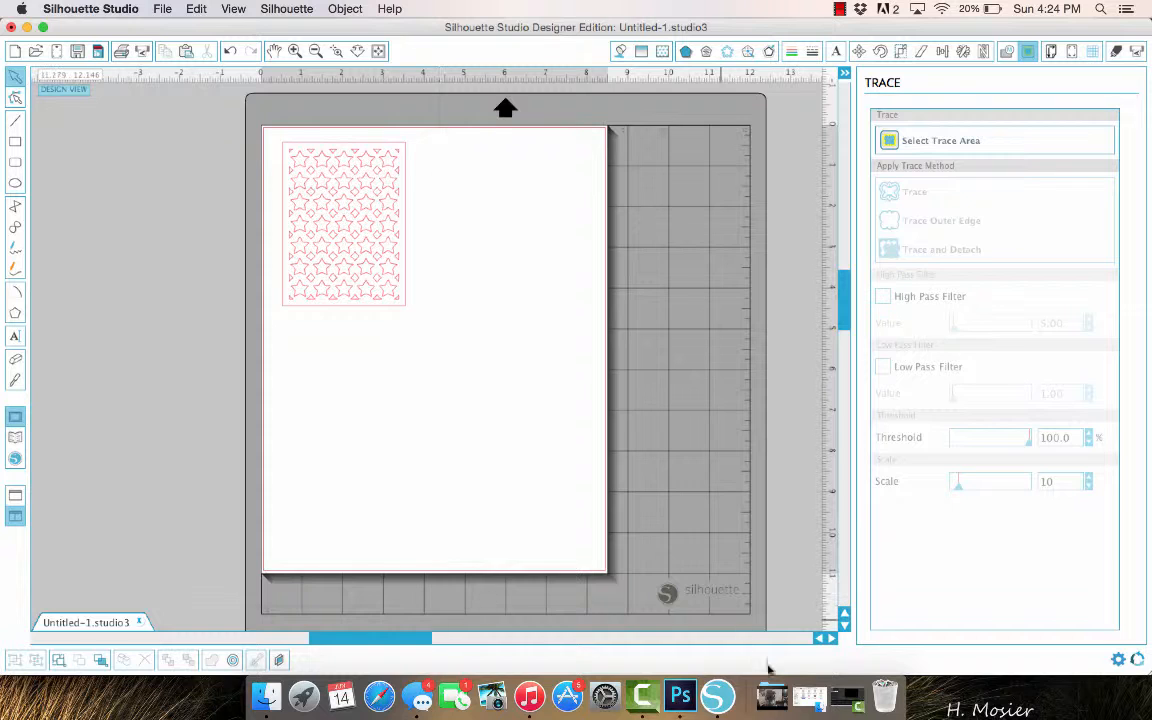
left_click(771, 696)
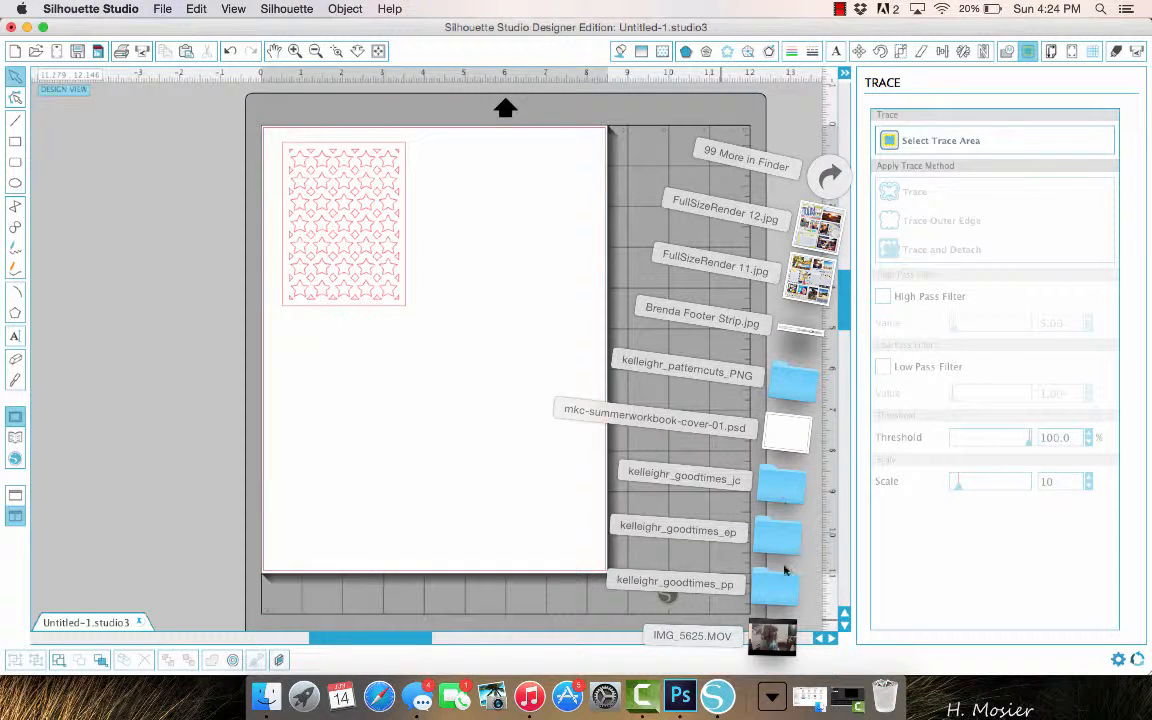
left_click(797, 390)
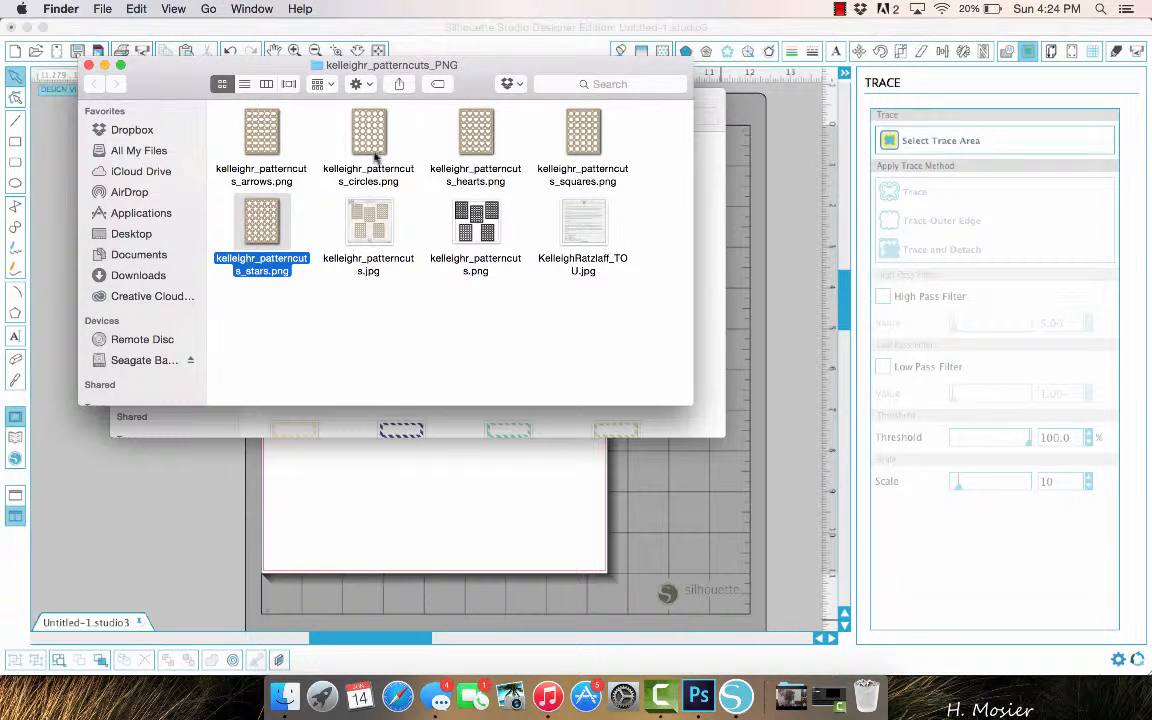
left_click_drag(371, 147, 398, 520)
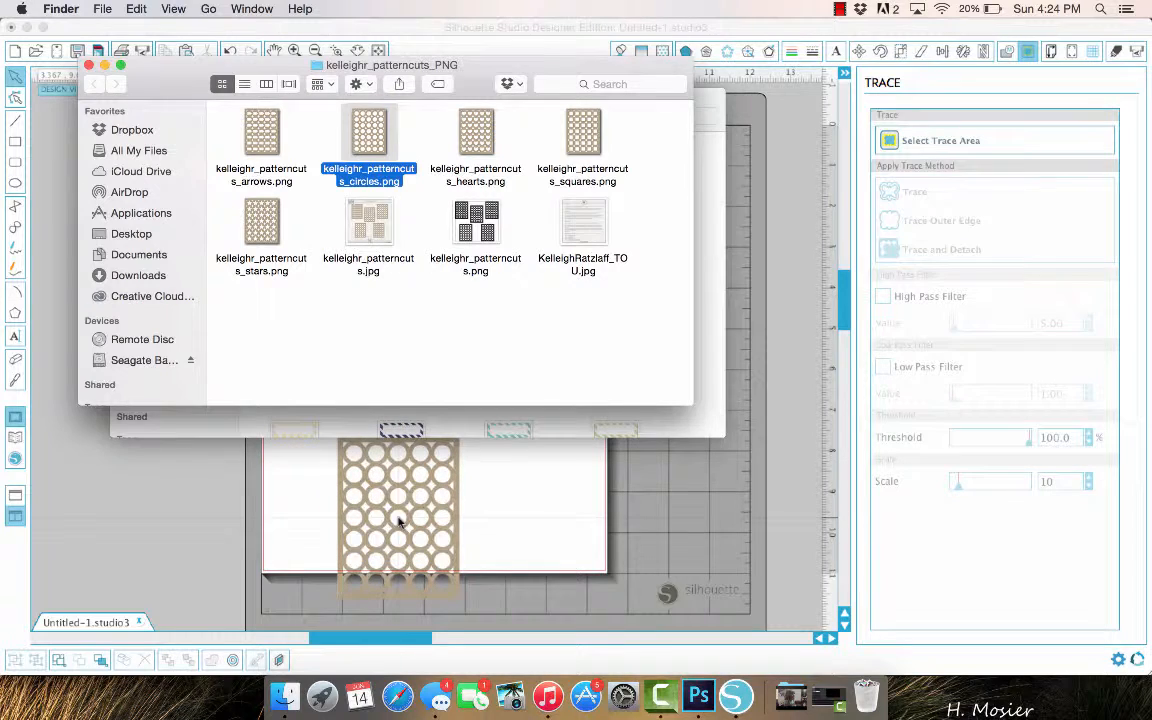
left_click(88, 66)
left_click(105, 81)
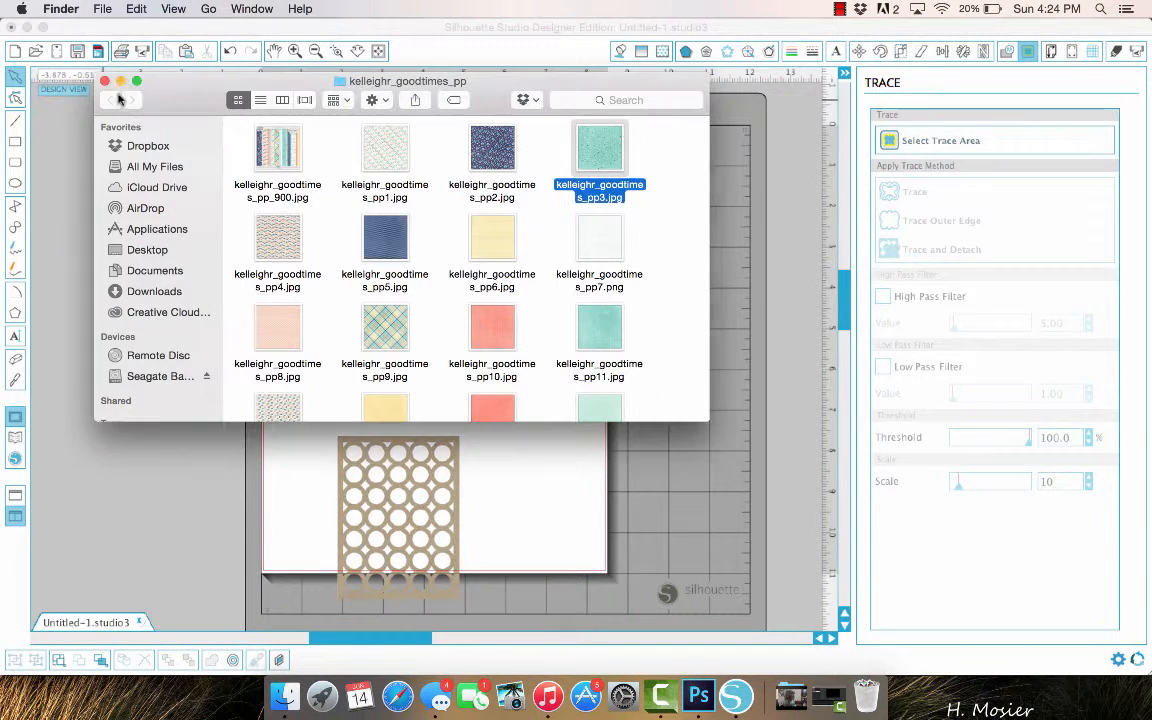
left_click(104, 84)
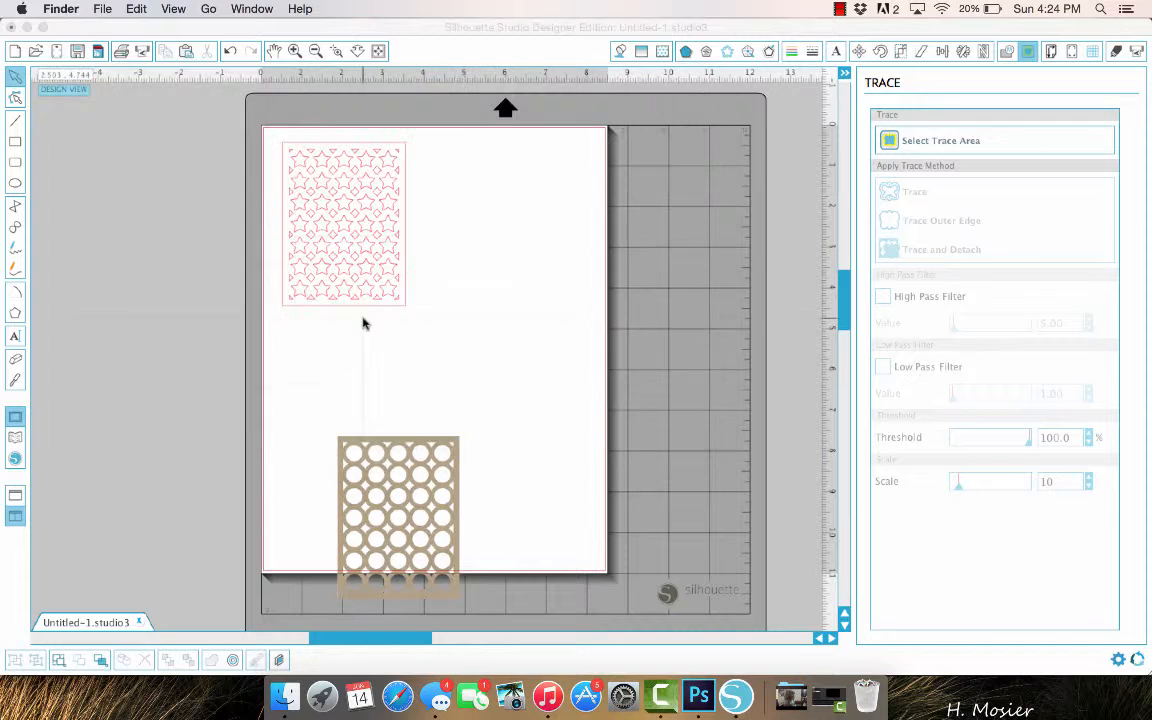
Step: Move the circle pattern image fully inside the page's lower-right area and select a trace area of about 4.5 x 5.1 in around it
left_click(410, 455)
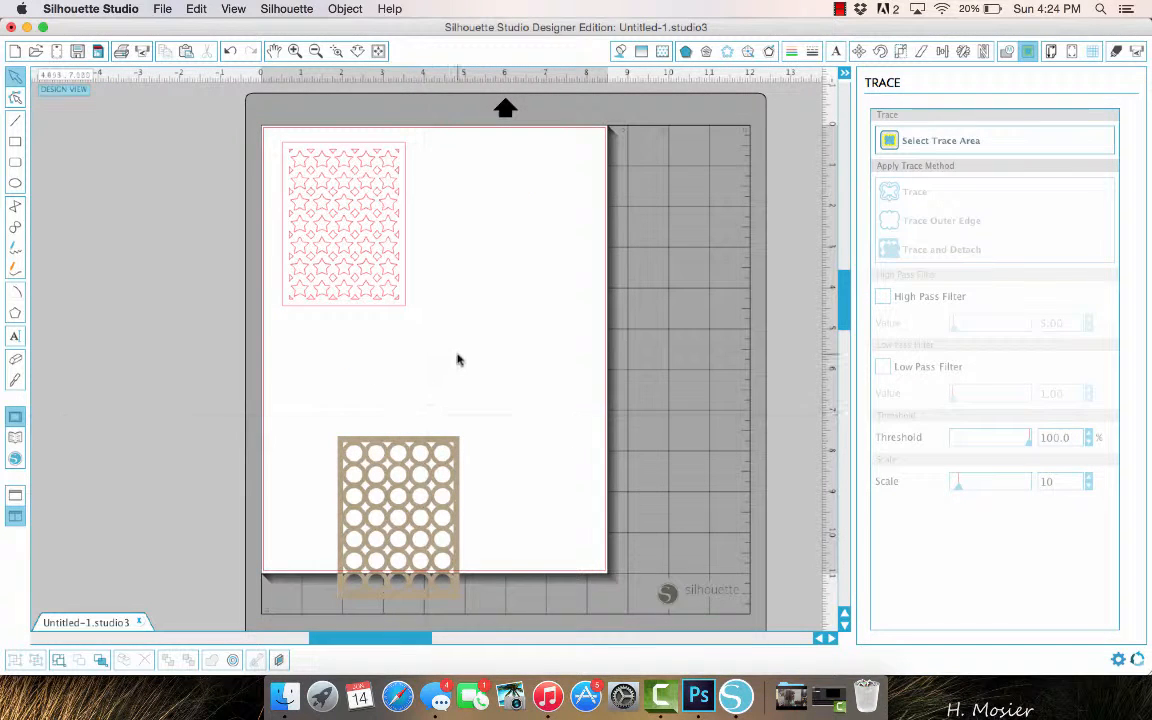
left_click_drag(442, 445, 537, 369)
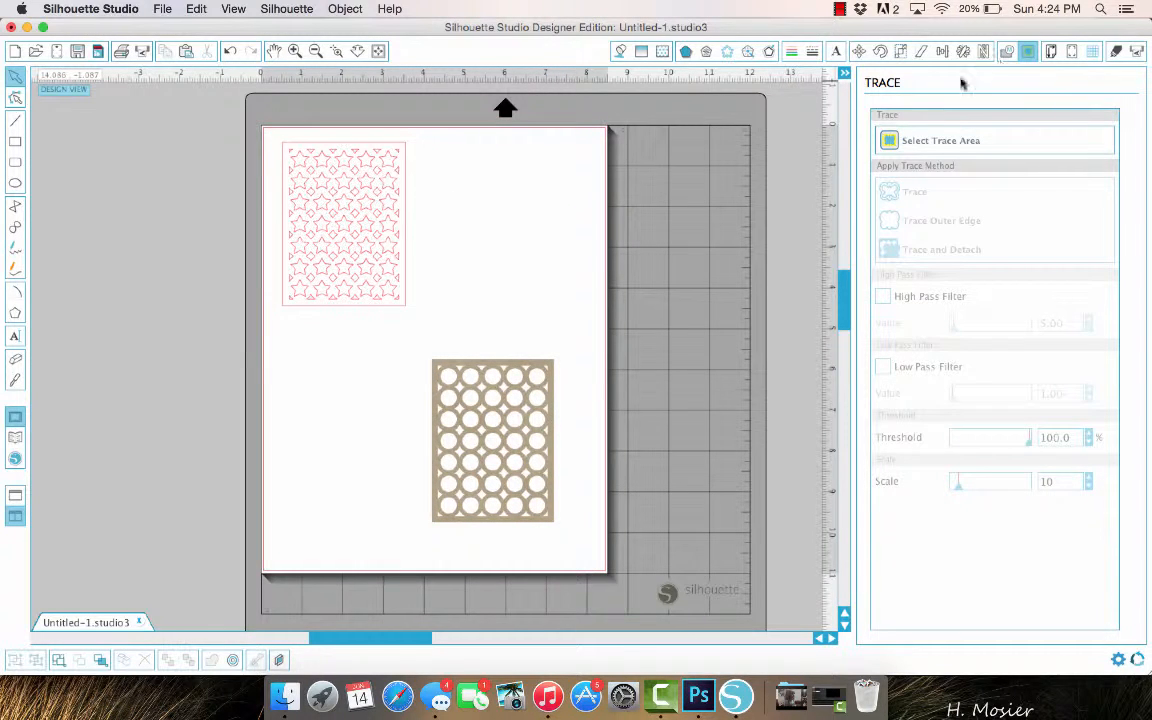
left_click(940, 140)
mouse_move(399, 335)
left_mouse_down()
mouse_move(458, 478)
mouse_move(581, 545)
left_mouse_up()
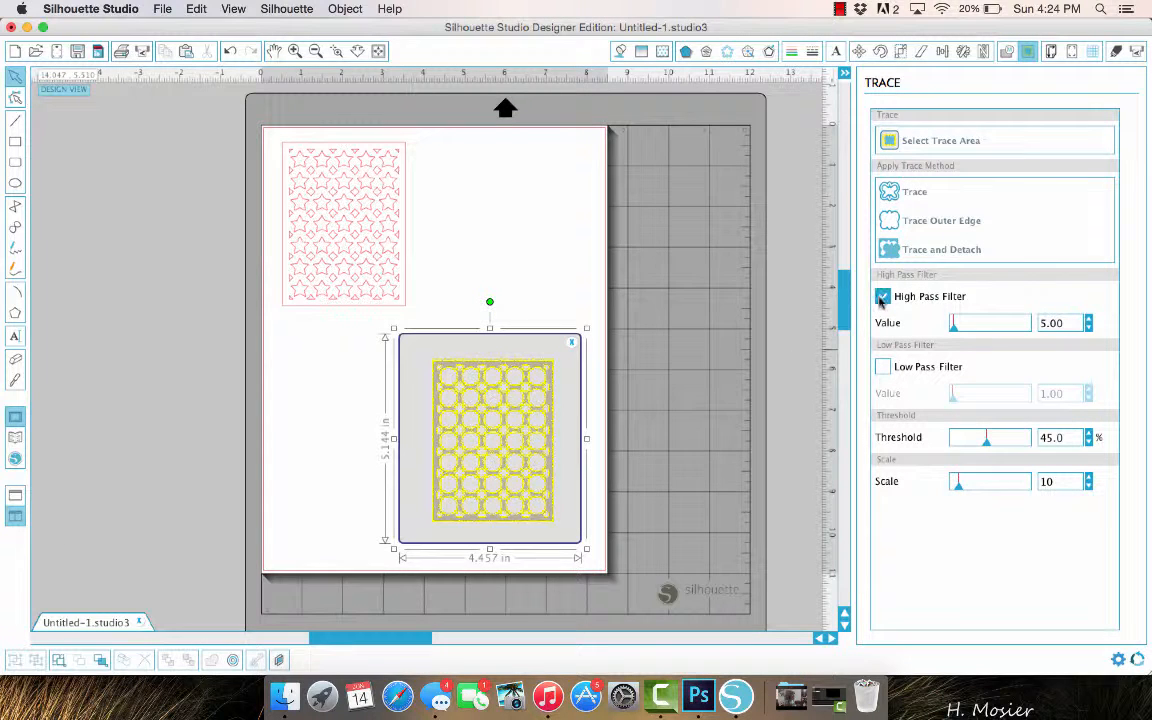
Step: Disable the High Pass Filter, raise the threshold to 100% and trace the circle pattern with the standard Trace method
left_click(882, 297)
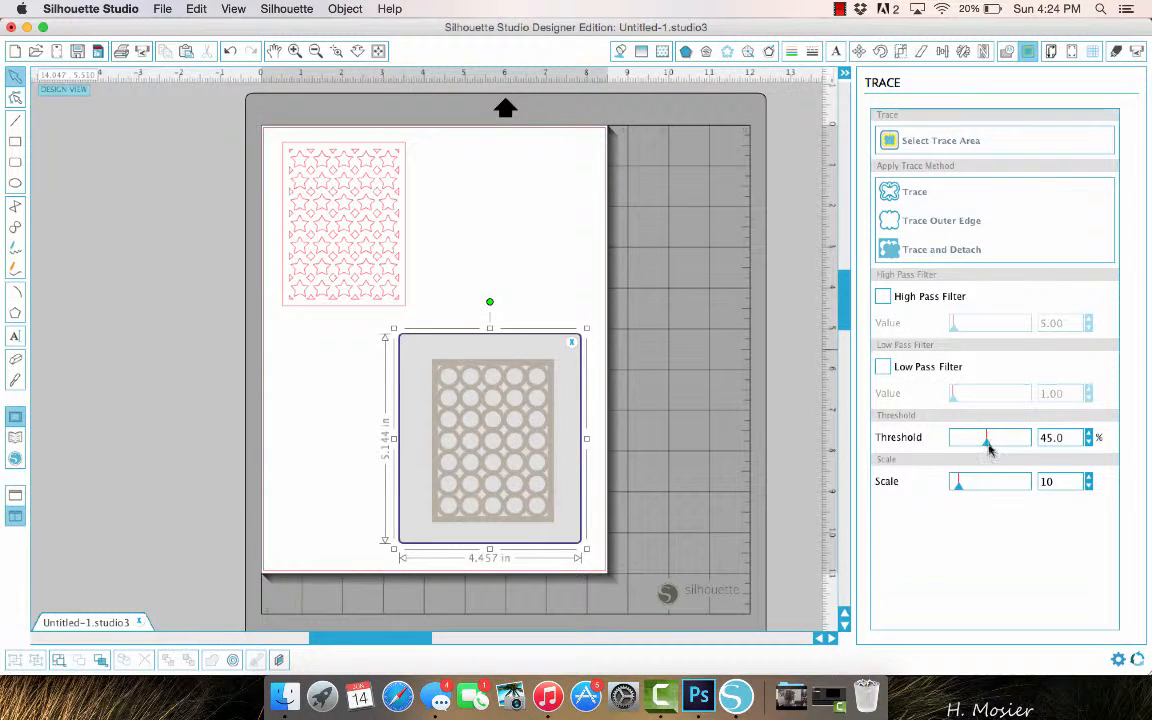
left_click_drag(988, 449, 1137, 449)
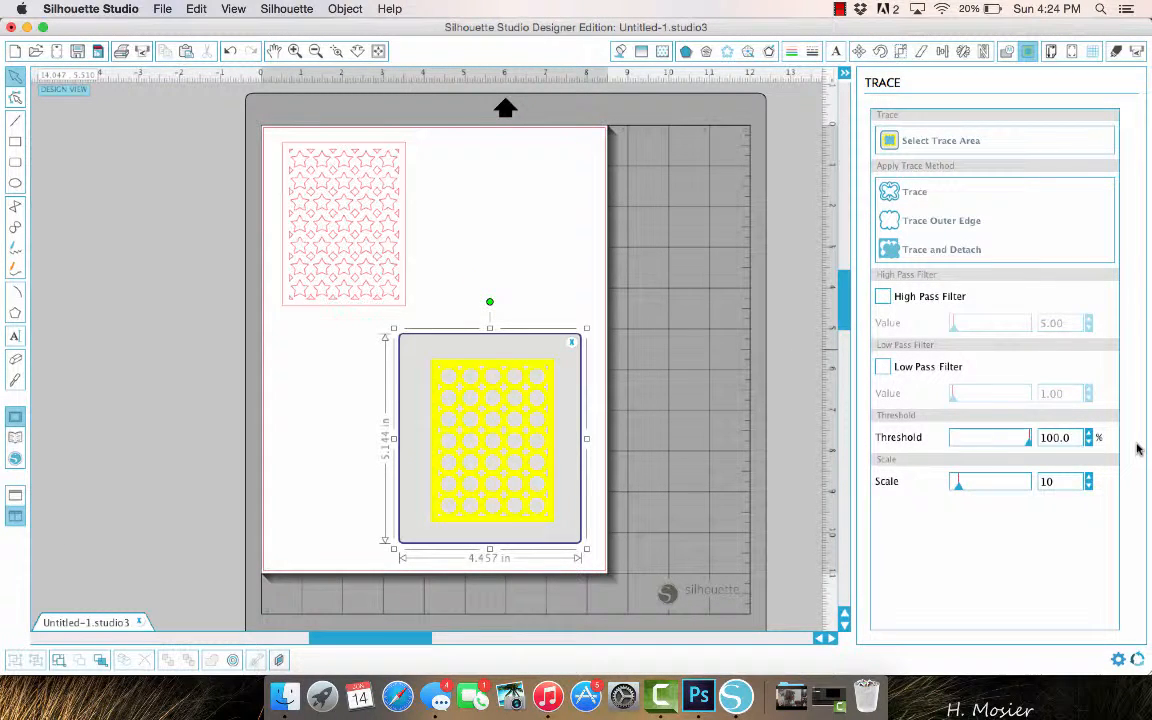
left_click(895, 189)
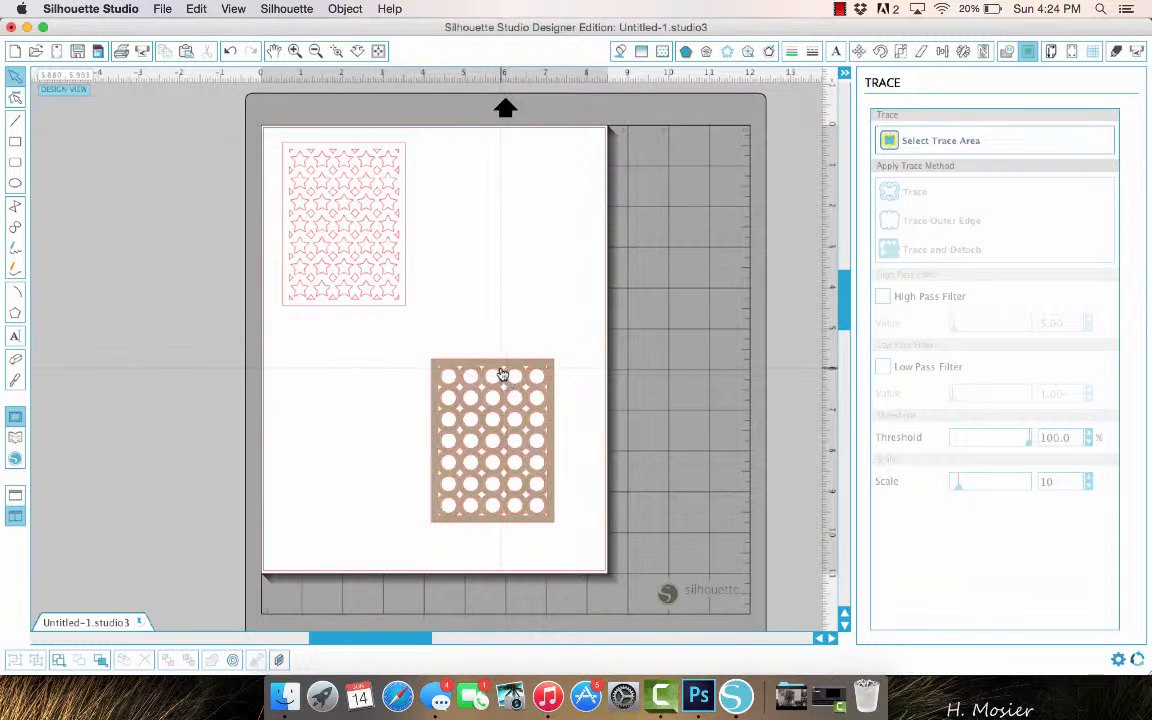
Step: Move the traced circle cut lines beside the star cut lines at the top of the page and delete the original circle image
mouse_move(502, 374)
left_mouse_down()
mouse_move(584, 391)
mouse_move(503, 246)
mouse_move(499, 159)
left_mouse_up()
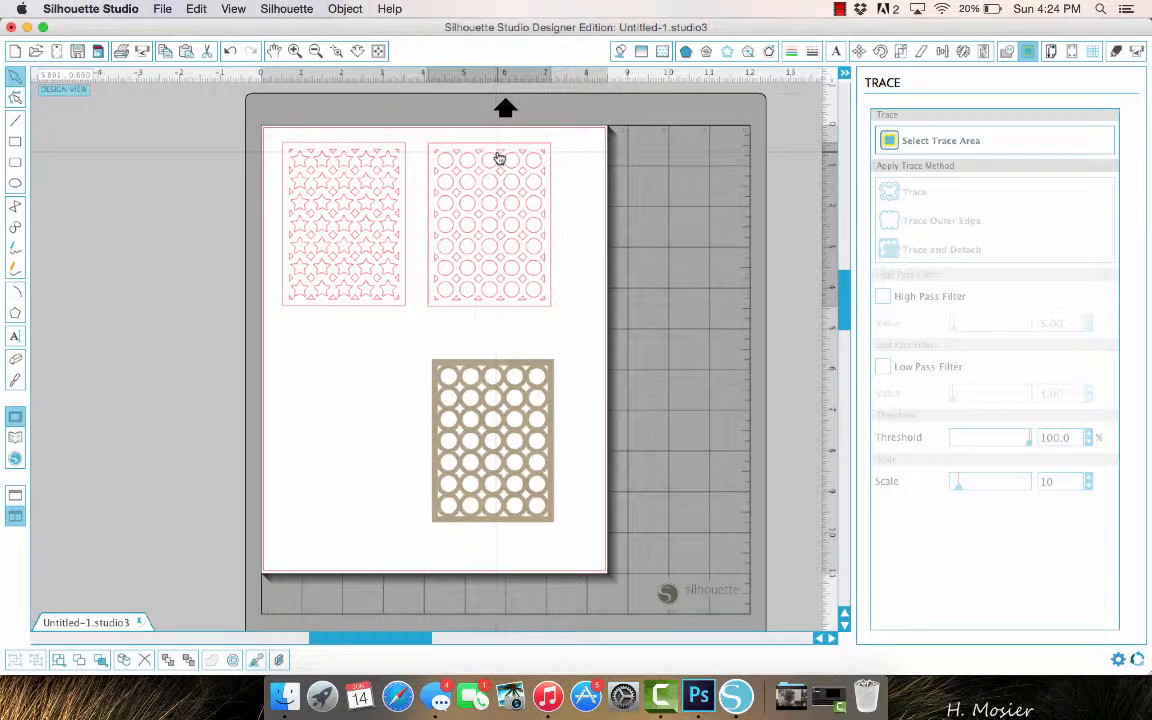
left_click(503, 369)
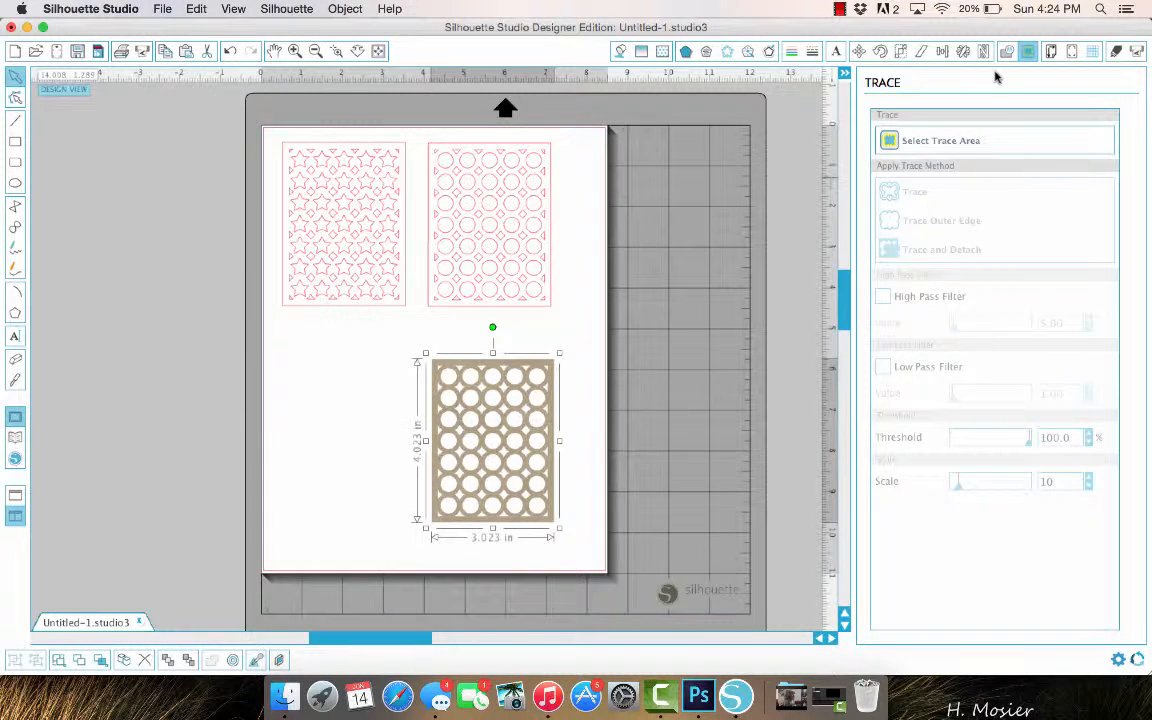
right_click(535, 489)
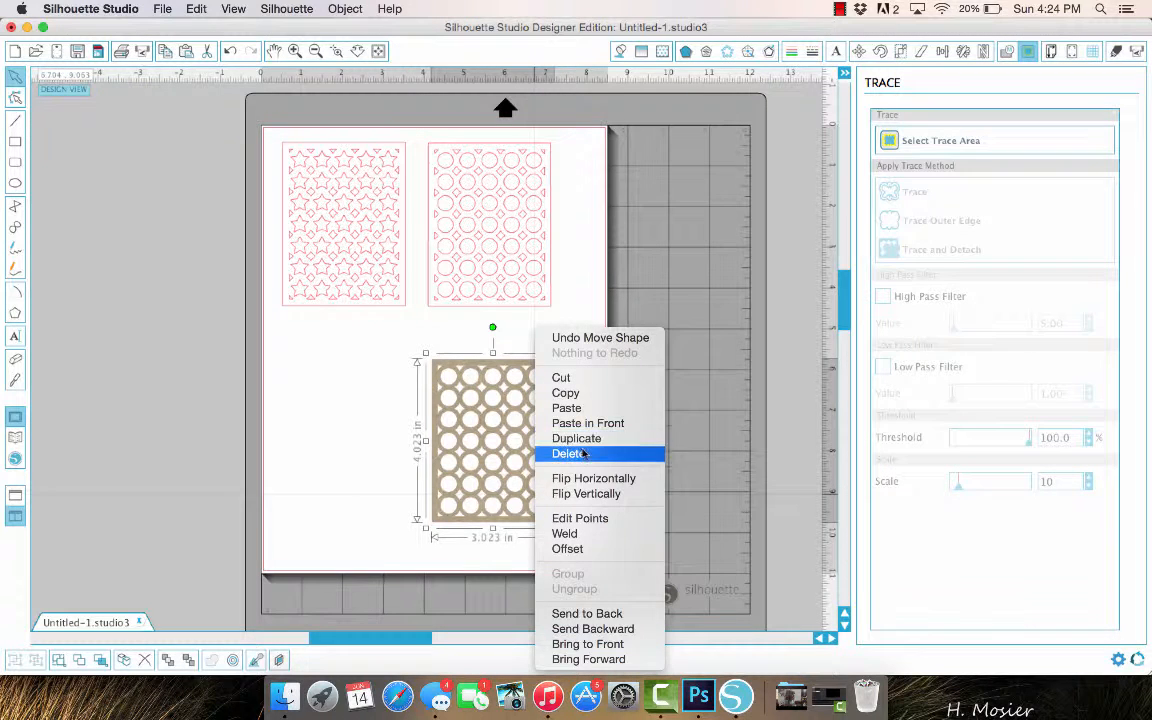
left_click(570, 453)
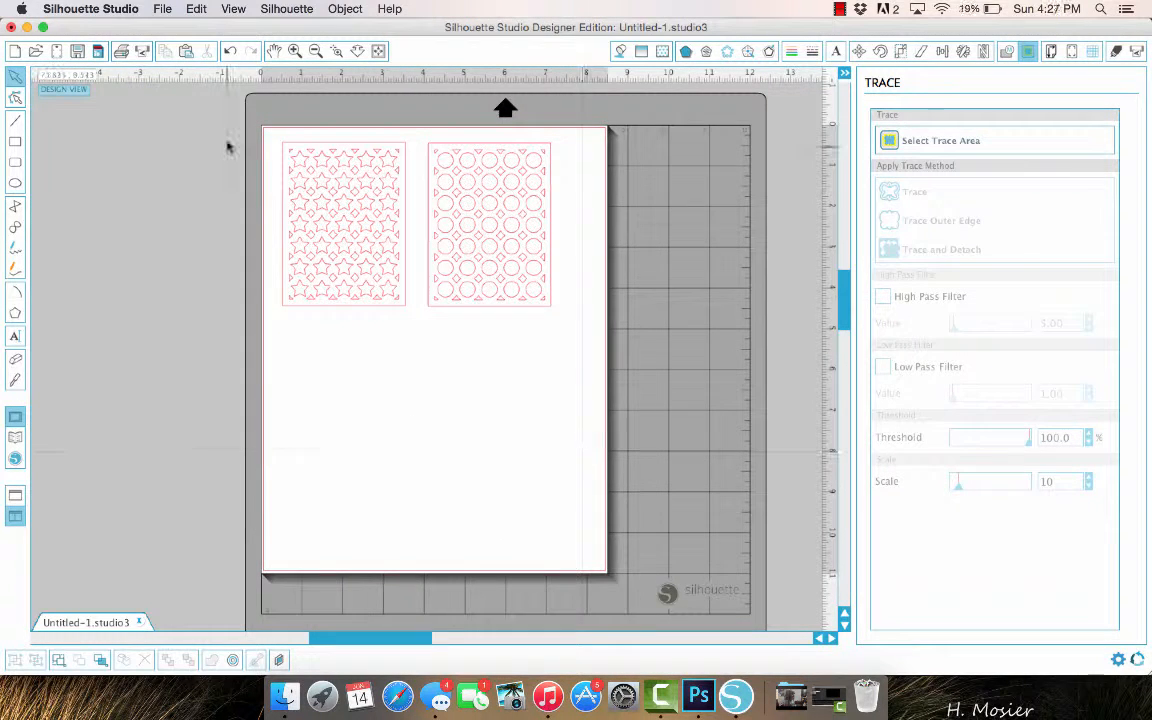
Step: Check the cut settings for the CAMEO job and proceed to sending the design to the cutter
left_click(141, 52)
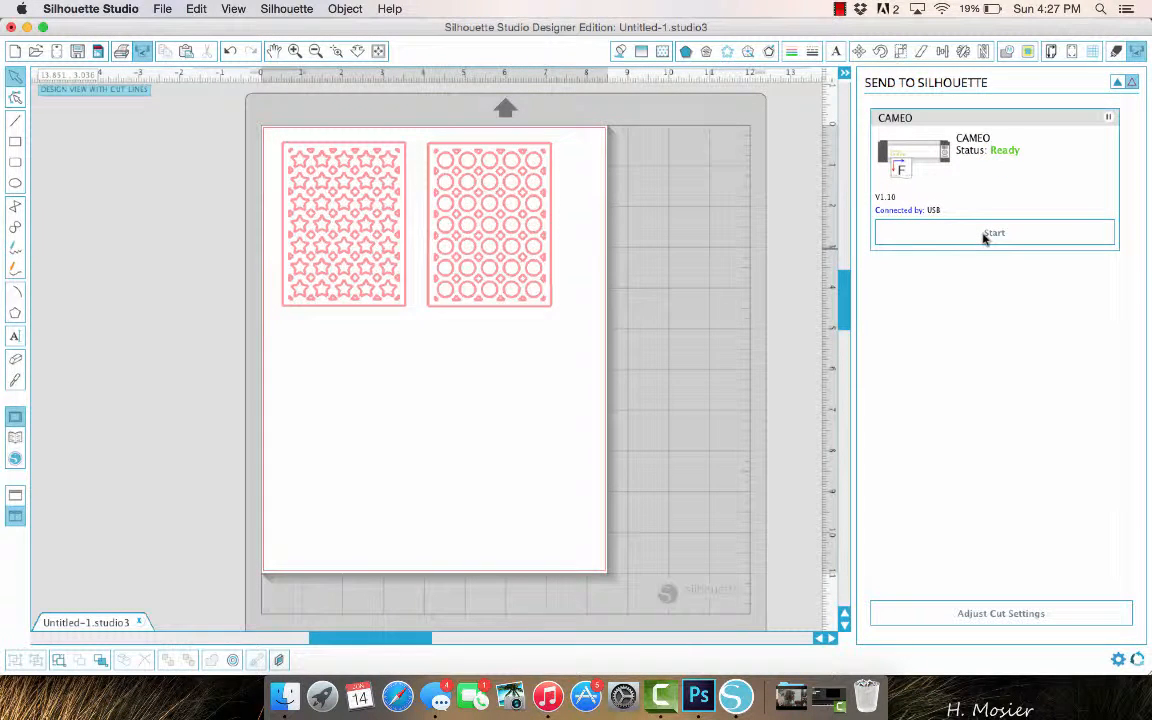
left_click(941, 622)
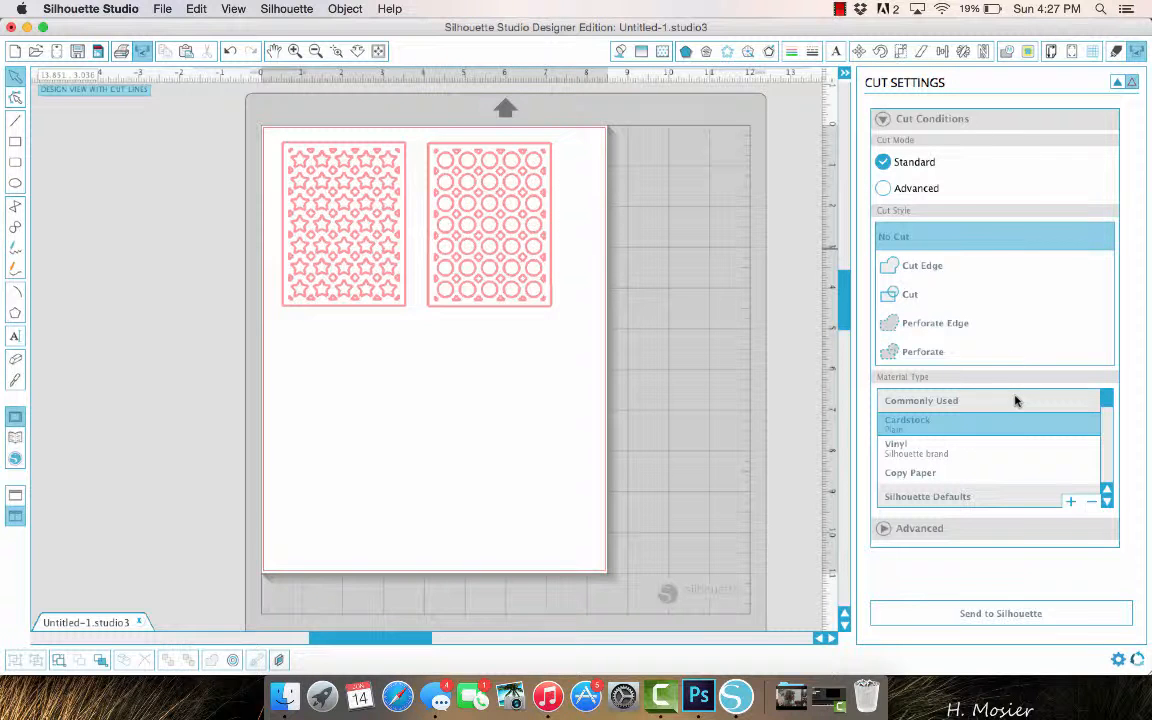
left_click(968, 624)
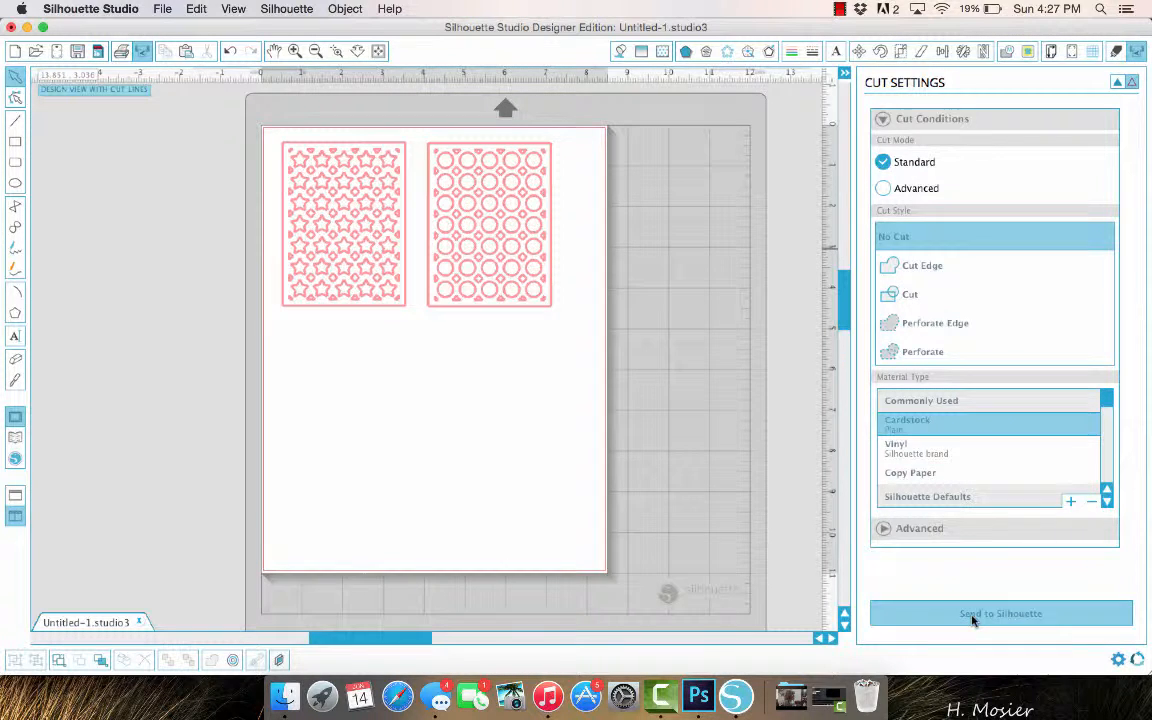